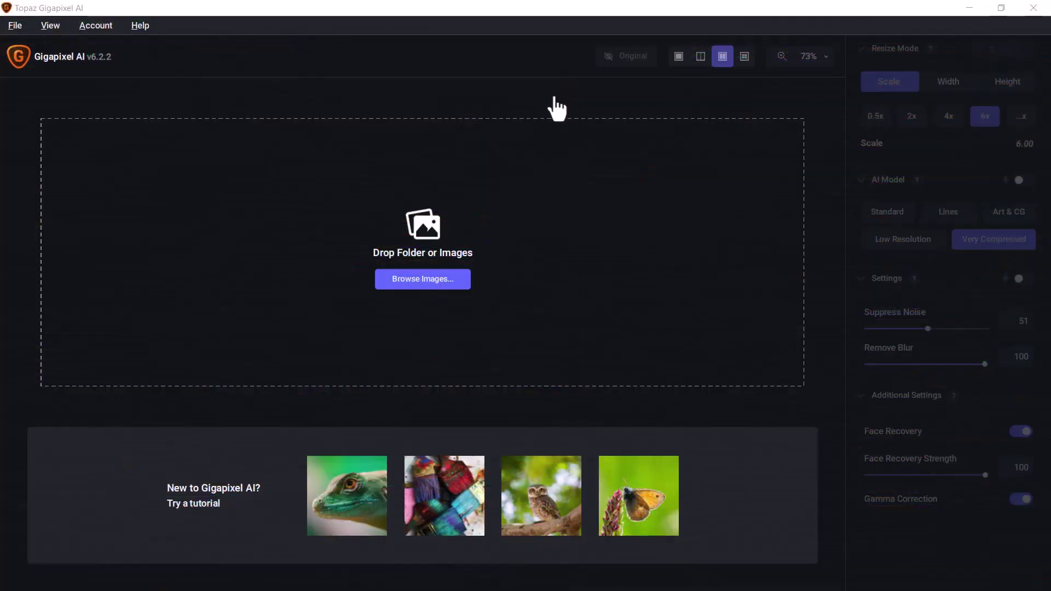
Open all images from the topaz folder except grain.jpg.
{"action": "left_click", "coordinate": [438, 282]}
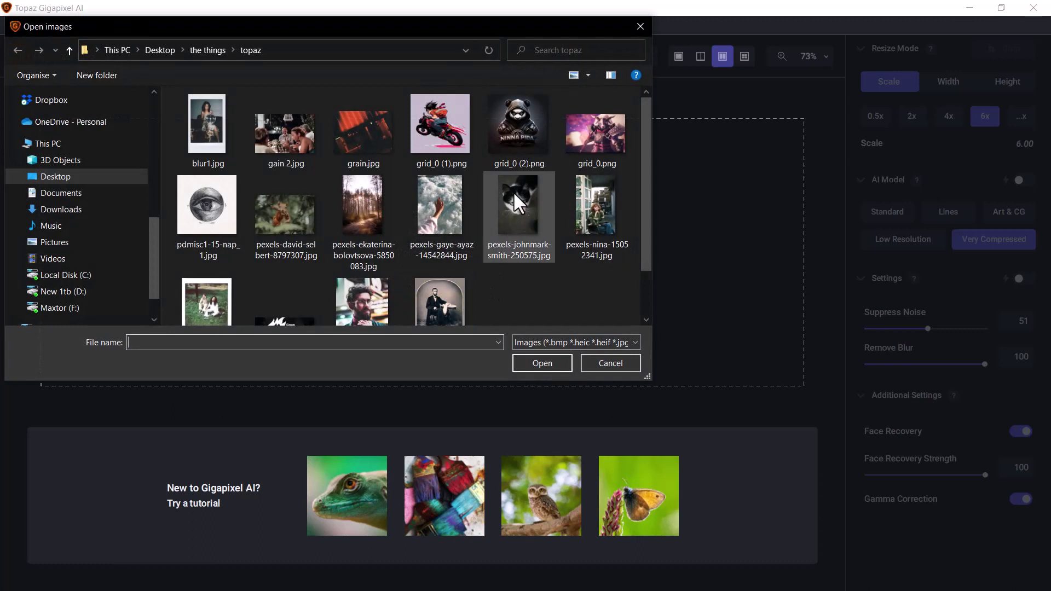
{"action": "left_click", "coordinate": [536, 303]}
{"action": "key", "text": "ctrl+a"}
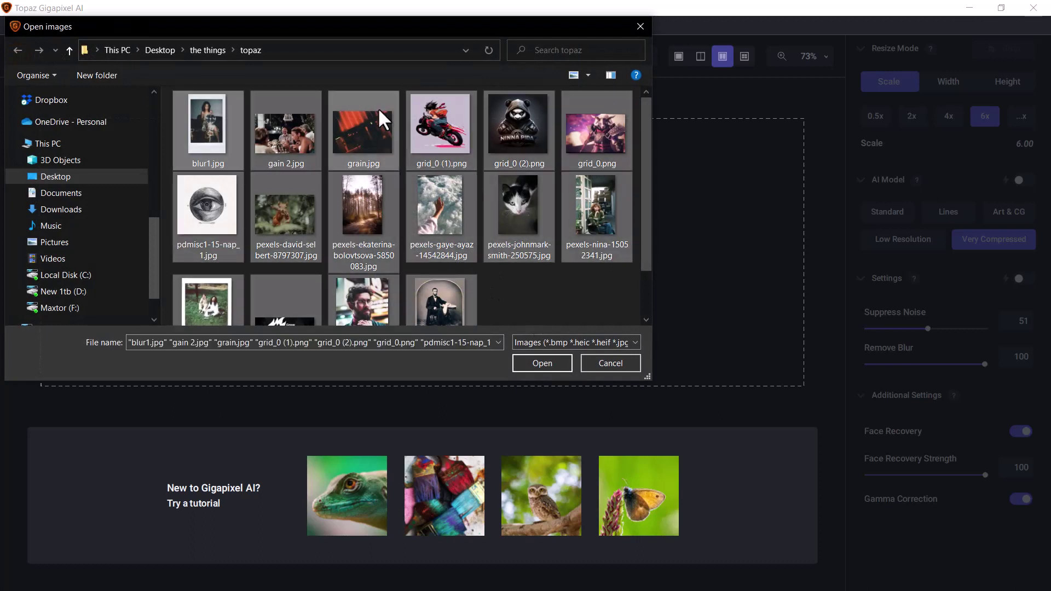
{"action": "left_click", "coordinate": [356, 144], "text": "ctrl"}
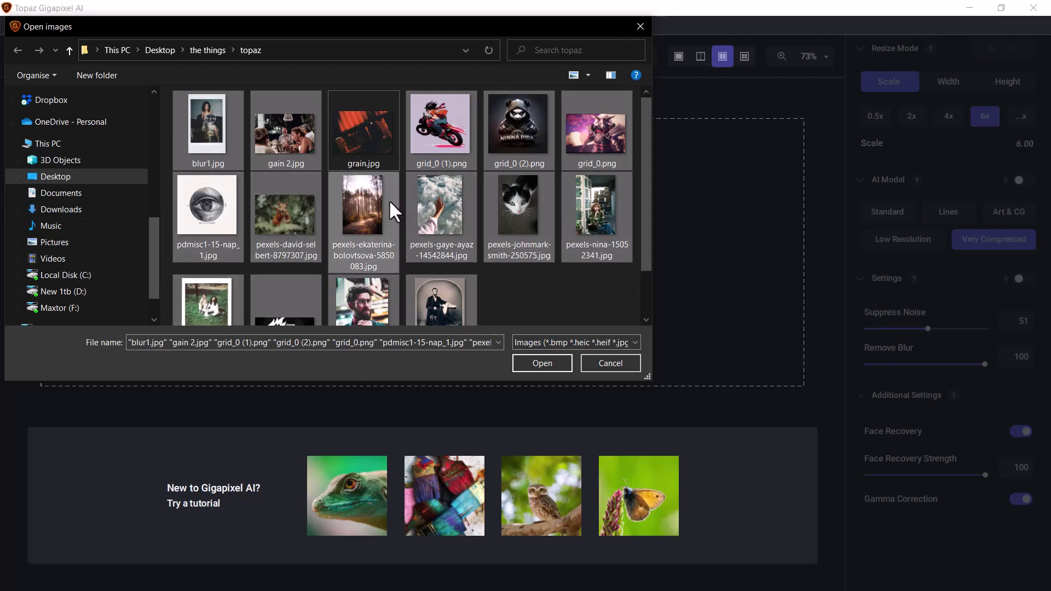
{"action": "scroll", "coordinate": [223, 117], "scroll_direction": "down", "scroll_amount": 1}
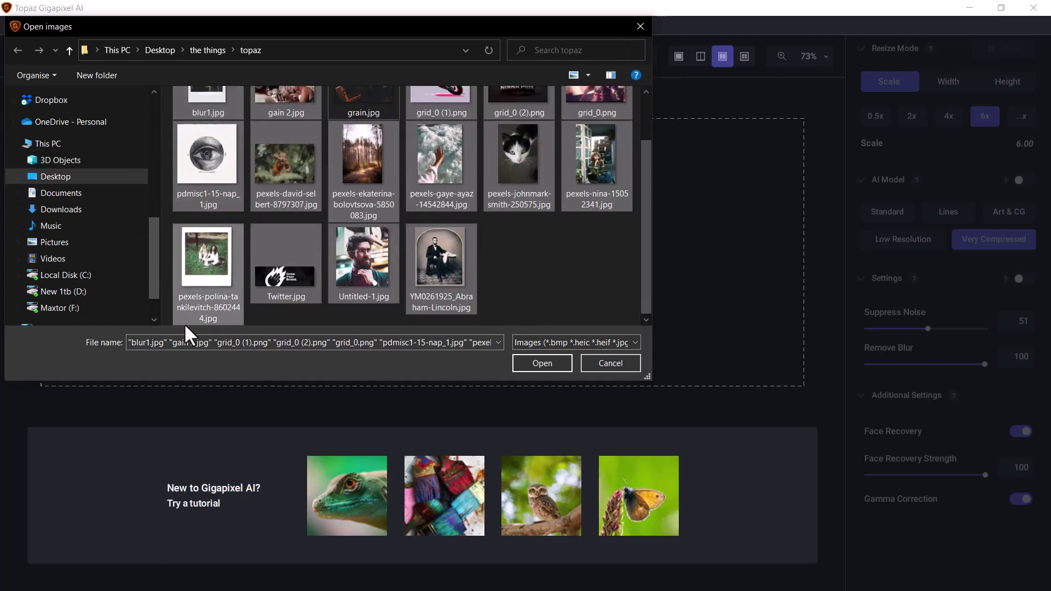
{"action": "scroll", "coordinate": [221, 291], "scroll_direction": "up", "scroll_amount": 1}
{"action": "scroll", "coordinate": [225, 271], "scroll_direction": "down", "scroll_amount": 1}
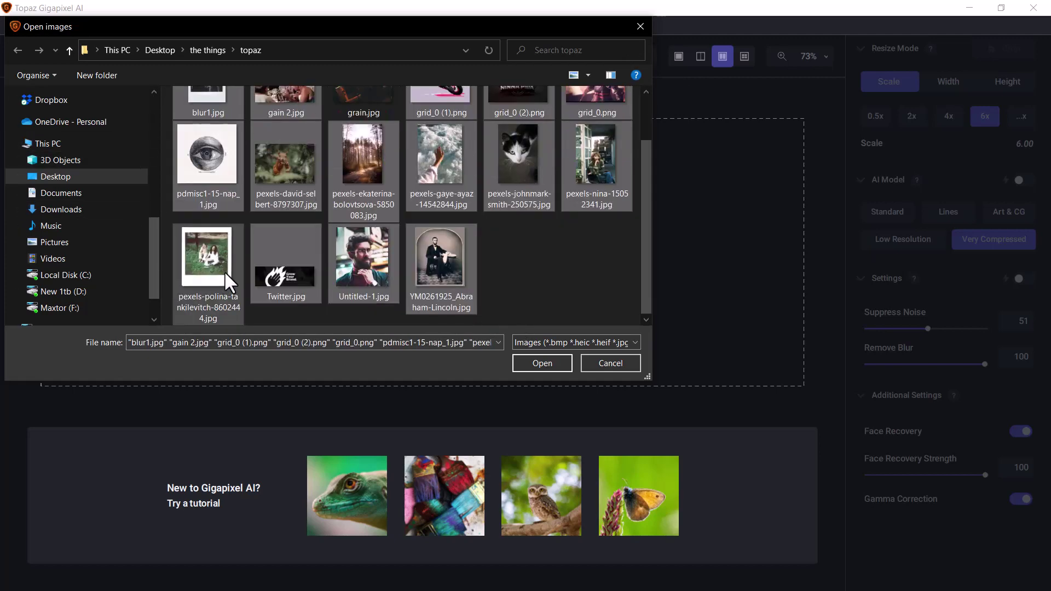
{"action": "left_click", "coordinate": [224, 271]}
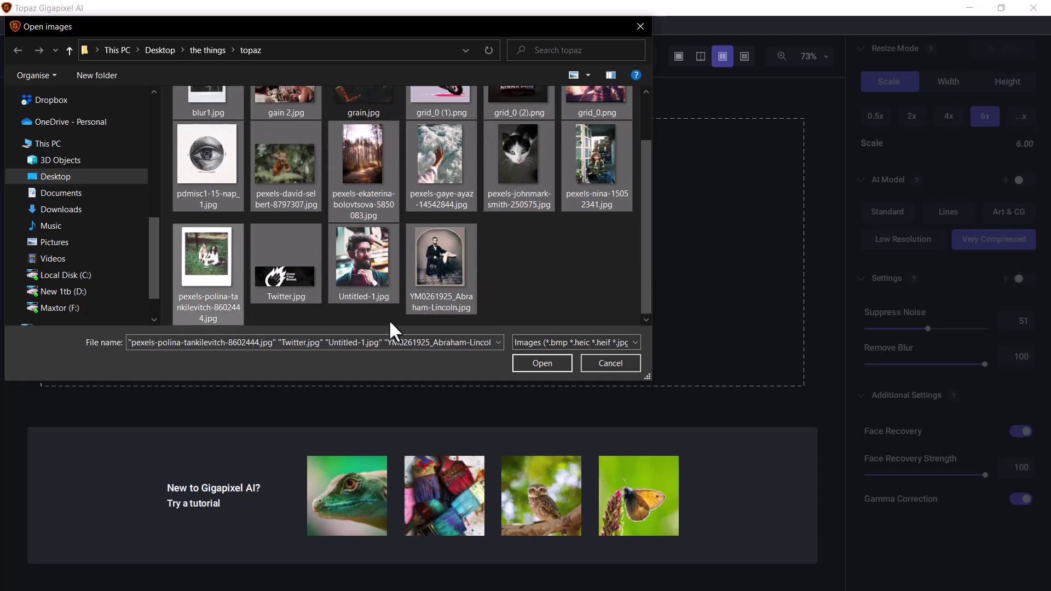
{"action": "left_click", "coordinate": [551, 360]}
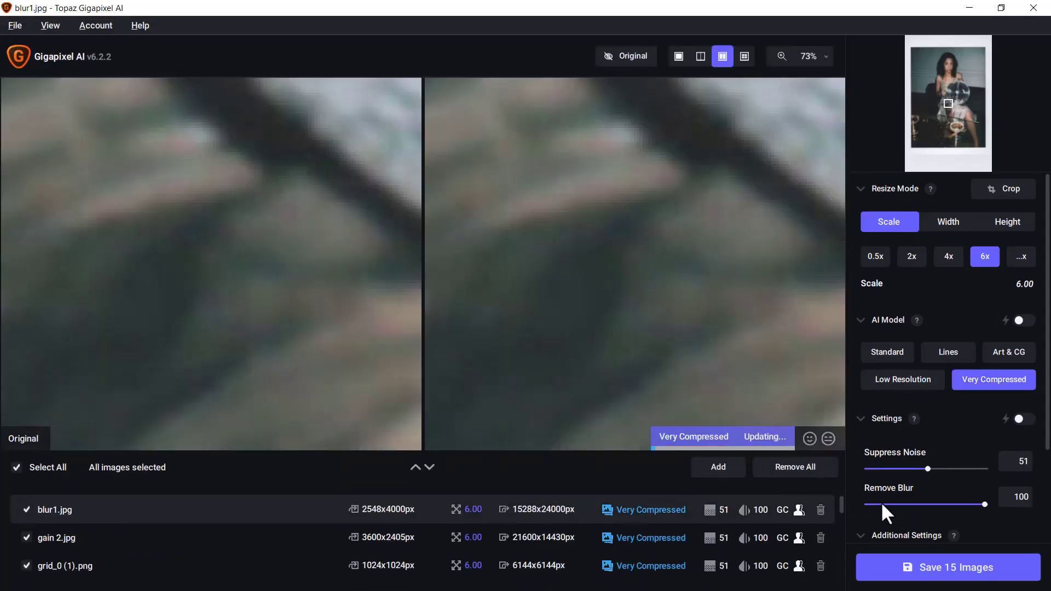
Deselect all loaded images and select only blur1.jpg.
{"action": "left_click_drag", "start_coordinate": [839, 504], "coordinate": [871, 404]}
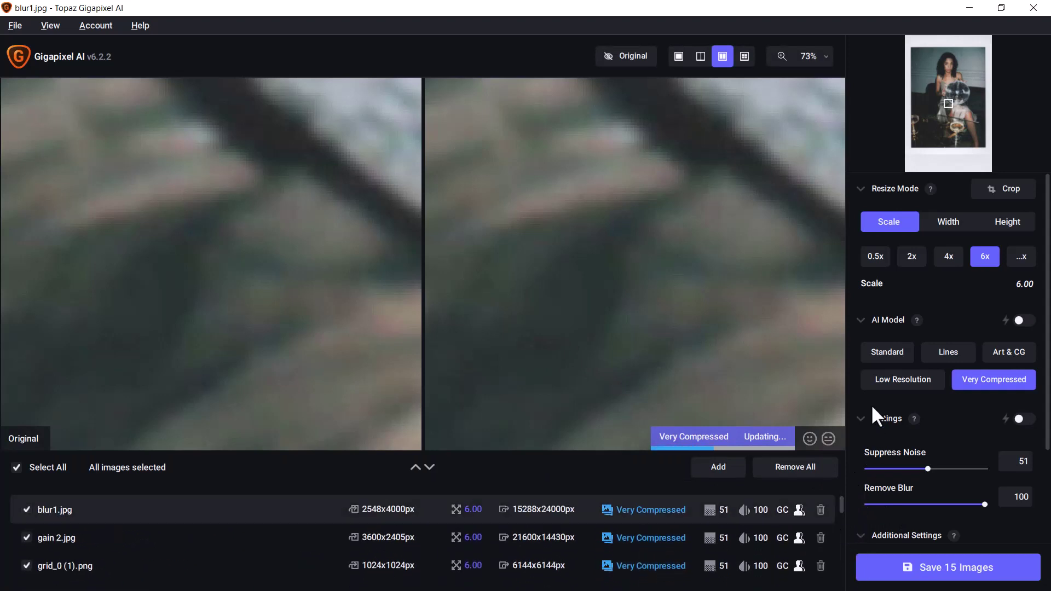
{"action": "left_click", "coordinate": [17, 468]}
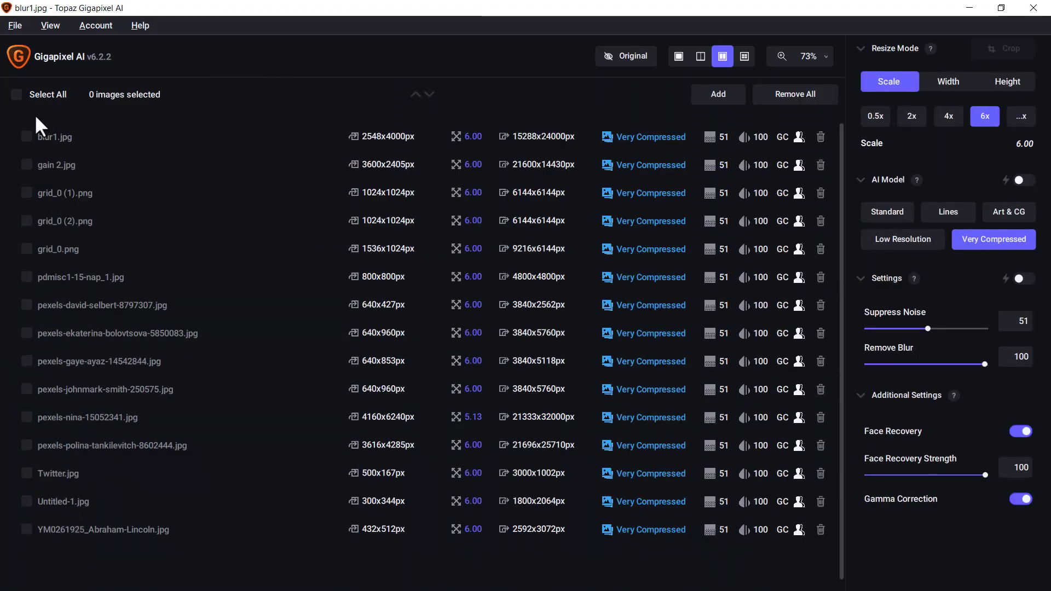
{"action": "left_click", "coordinate": [26, 137]}
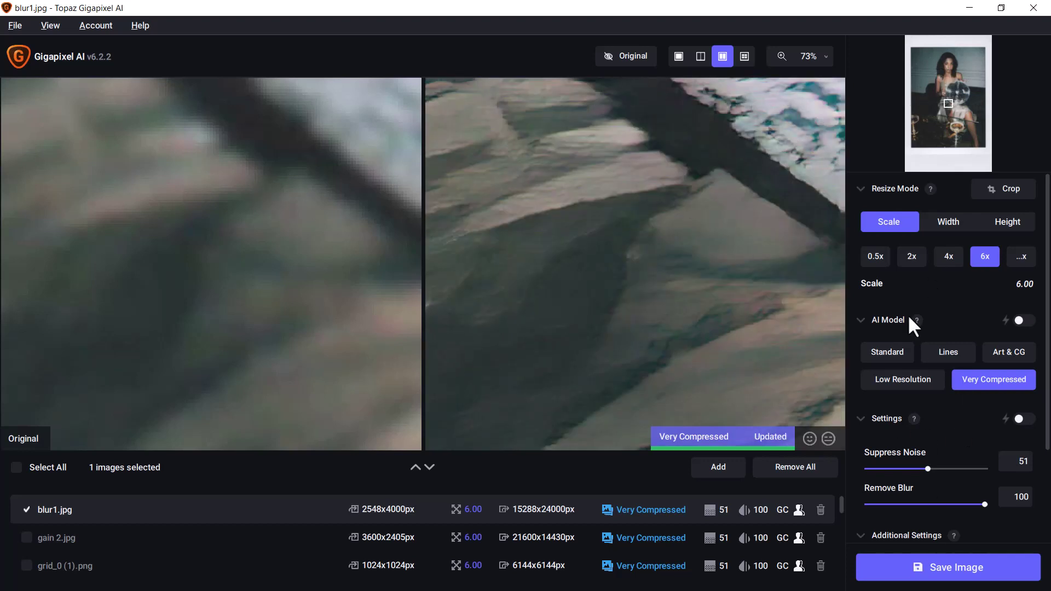
Inspect the woman's face in the blur1.jpg preview at 50% zoom.
{"action": "left_click", "coordinate": [949, 95]}
{"action": "left_click_drag", "start_coordinate": [949, 94], "coordinate": [949, 65]}
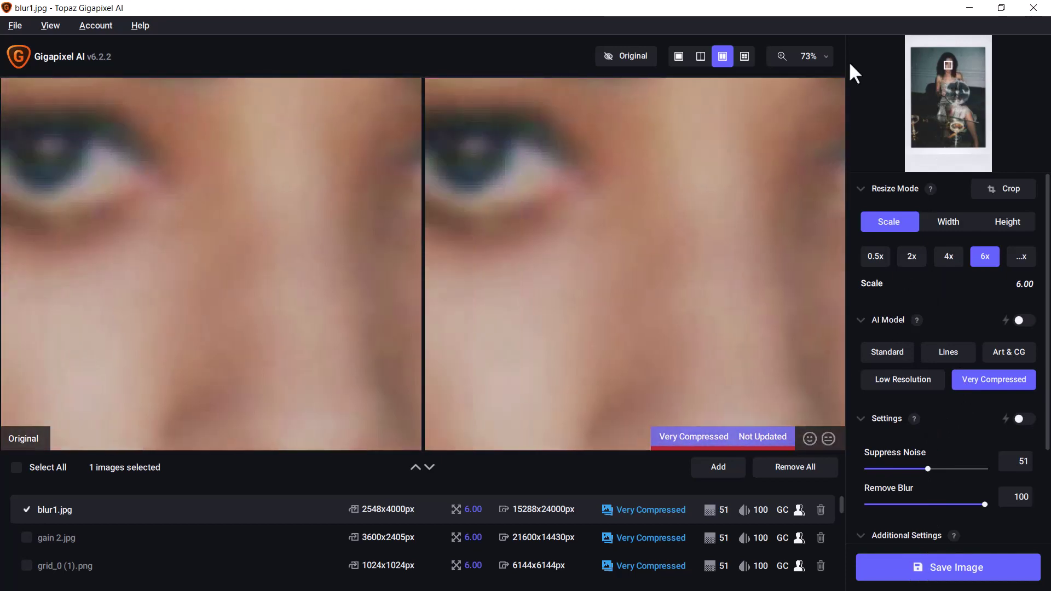
{"action": "left_click", "coordinate": [821, 57]}
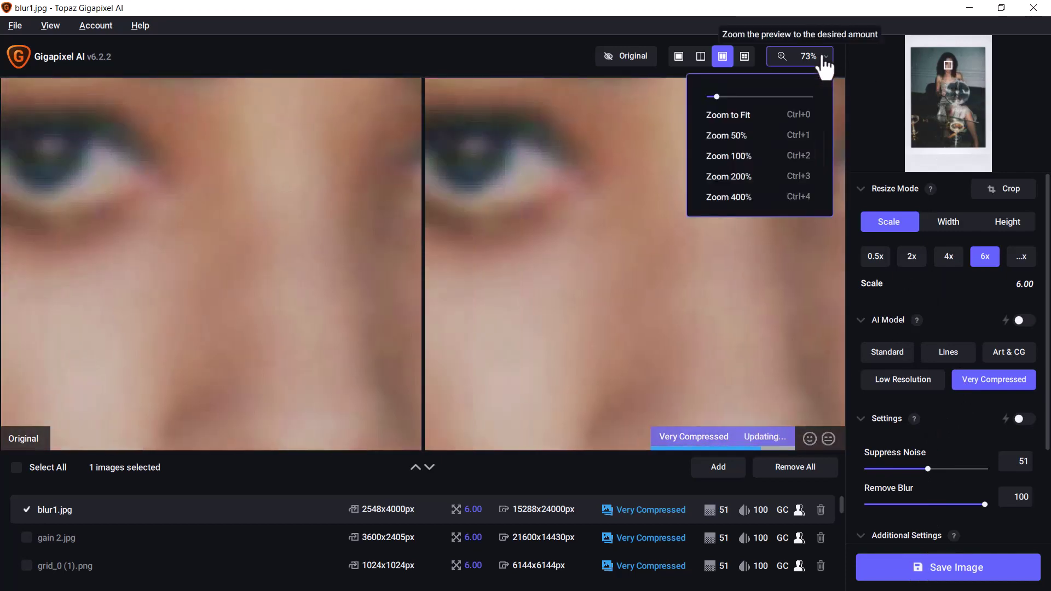
{"action": "left_click", "coordinate": [727, 135]}
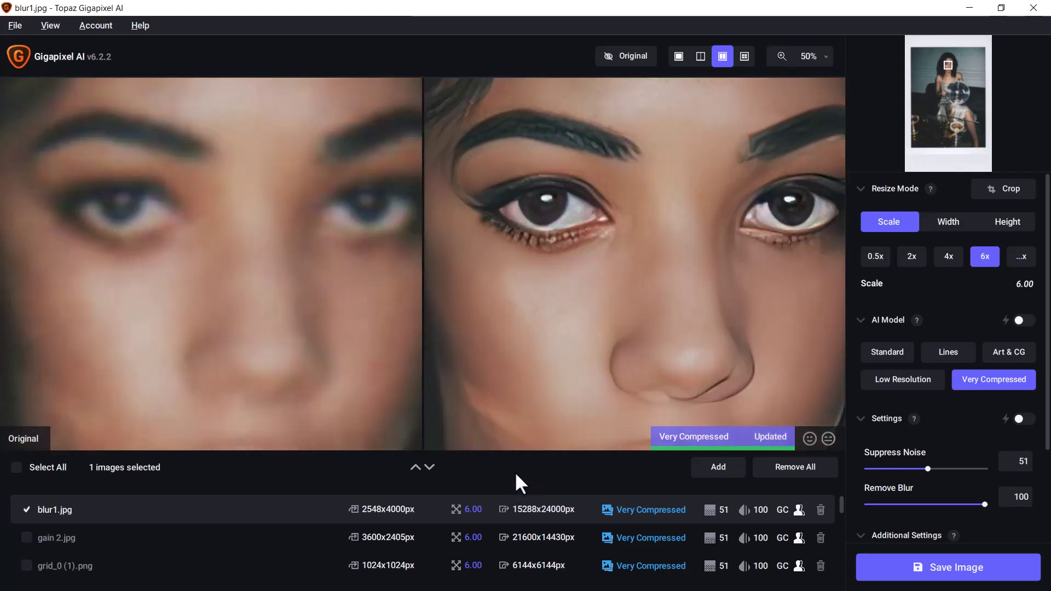
{"action": "left_click_drag", "start_coordinate": [573, 376], "coordinate": [572, 293]}
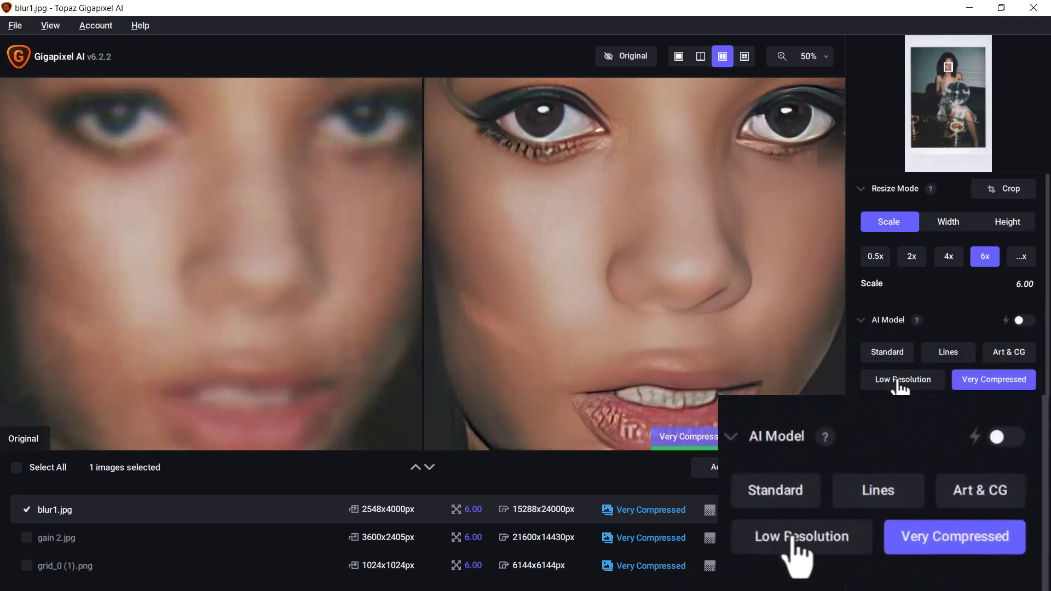
Try the Low Resolution, Art & CG, Lines and Standard AI models on blur1.jpg and turn on automatic model selection.
{"action": "left_click", "coordinate": [900, 383]}
{"action": "left_click", "coordinate": [1004, 357]}
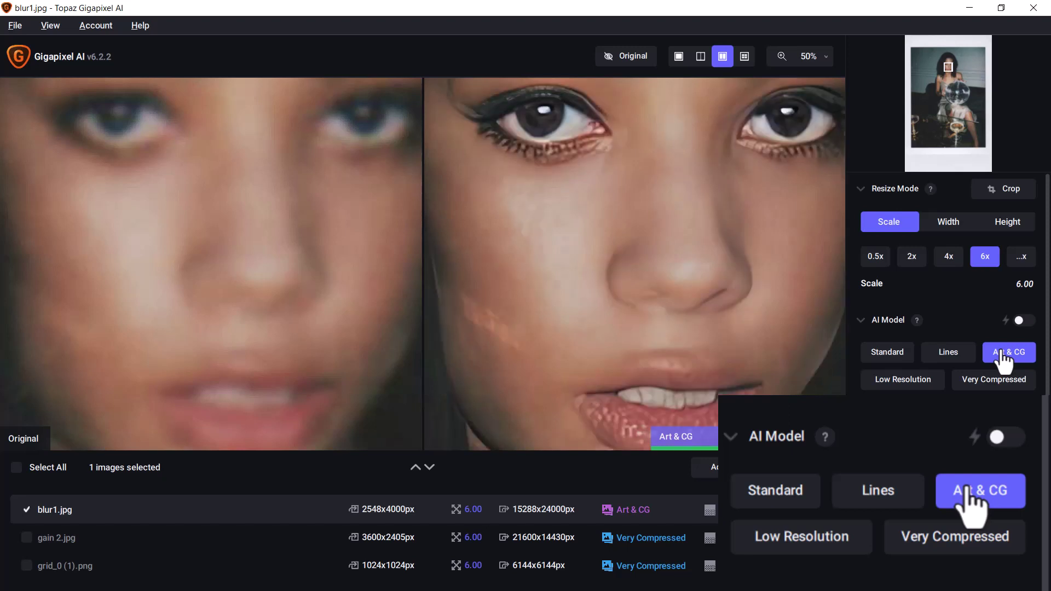
{"action": "left_click", "coordinate": [944, 362]}
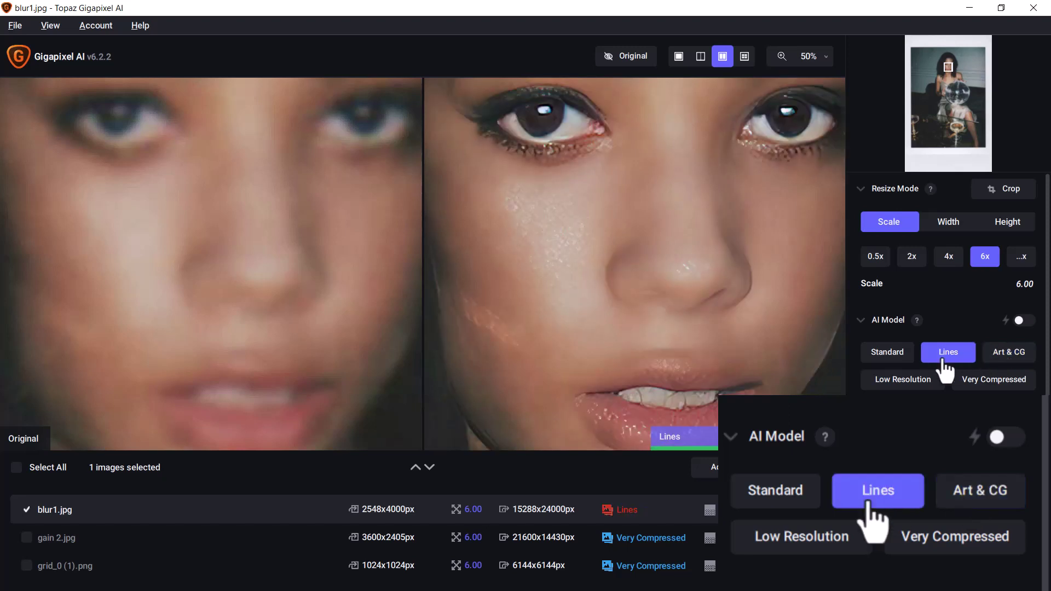
{"action": "left_click", "coordinate": [883, 363]}
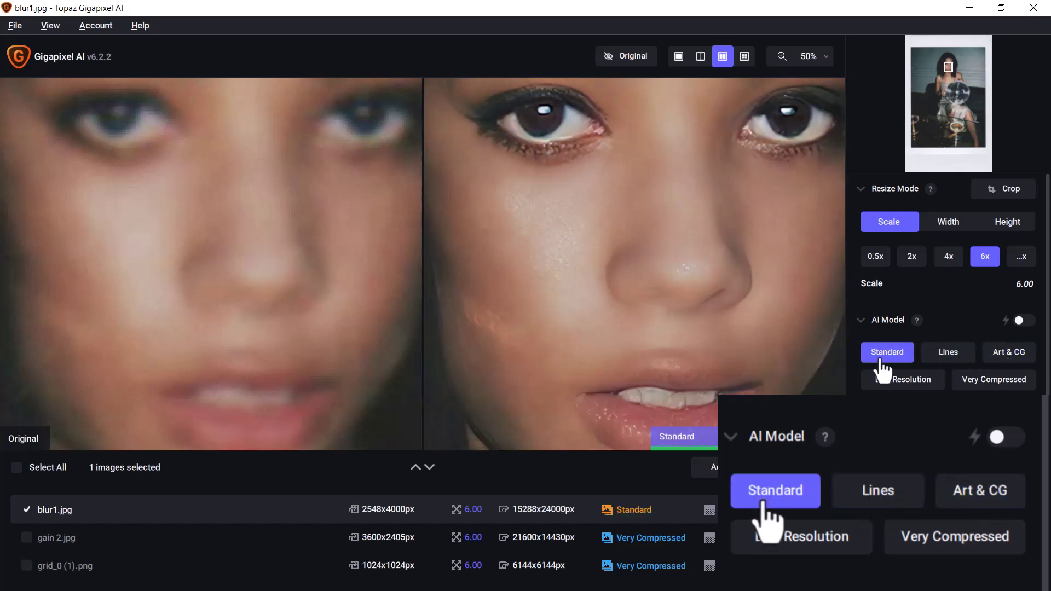
{"action": "left_click", "coordinate": [1028, 324]}
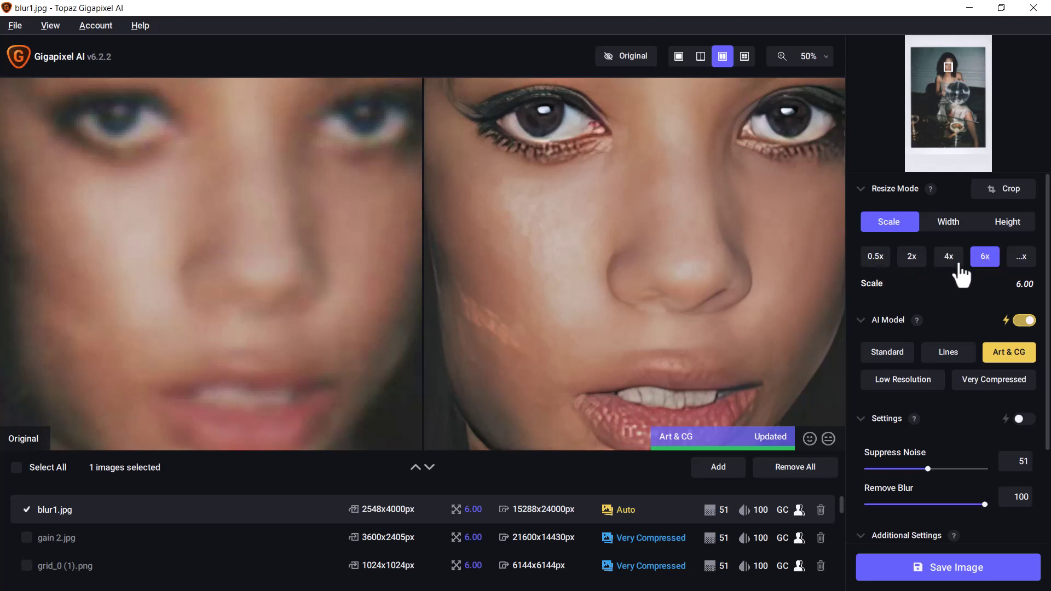
Crop blur1.jpg with the Free aspect ratio to about 1121x1155 px around the woman's head, shoulders and upper disco ball.
{"action": "left_click", "coordinate": [1007, 189]}
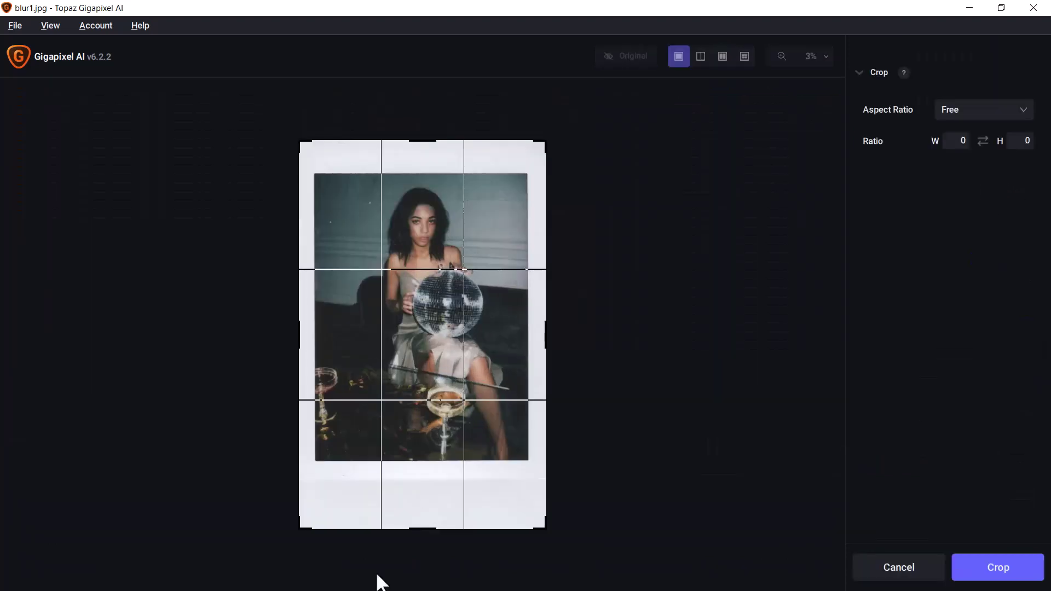
{"action": "left_click_drag", "start_coordinate": [546, 529], "coordinate": [479, 302]}
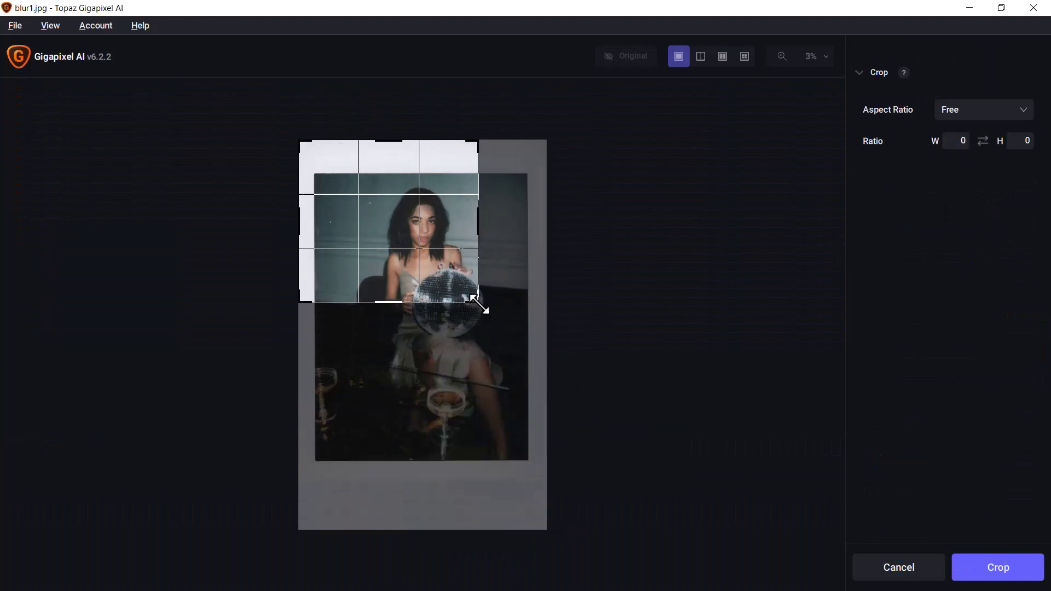
{"action": "left_click_drag", "start_coordinate": [296, 139], "coordinate": [363, 186]}
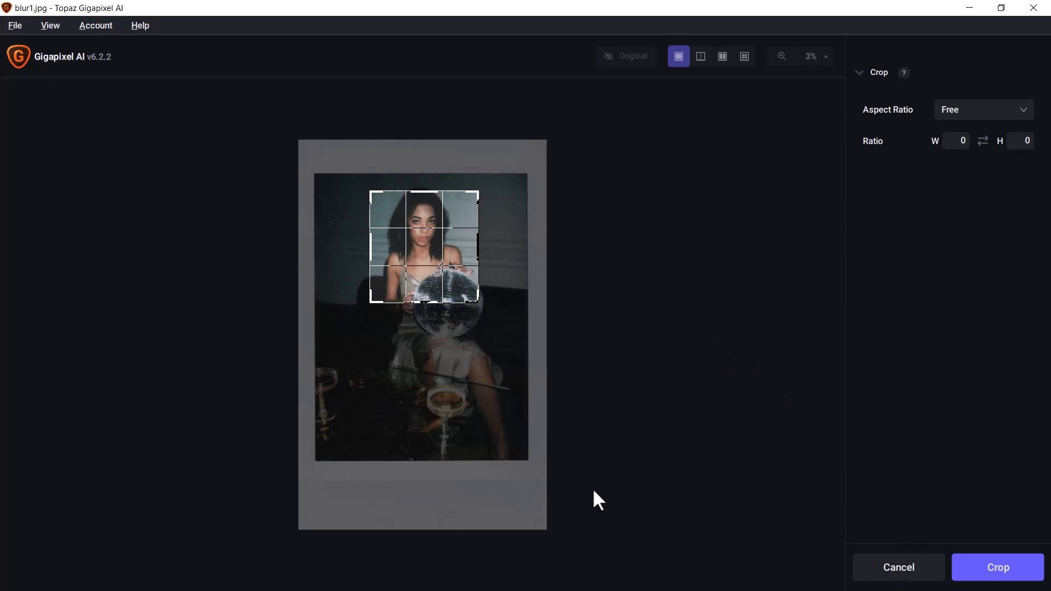
{"action": "left_click", "coordinate": [989, 109]}
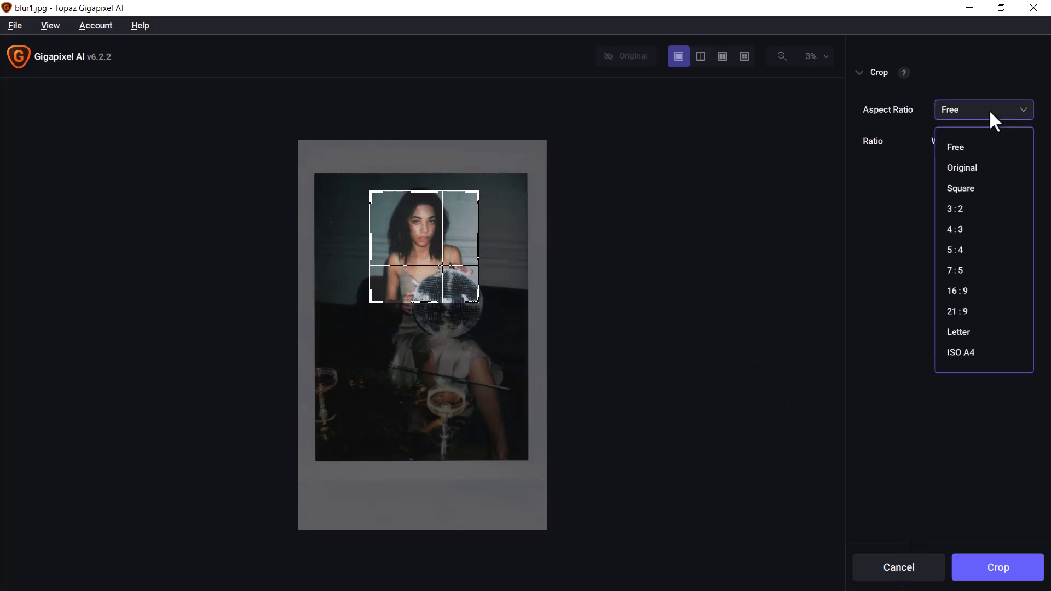
{"action": "left_click", "coordinate": [855, 262]}
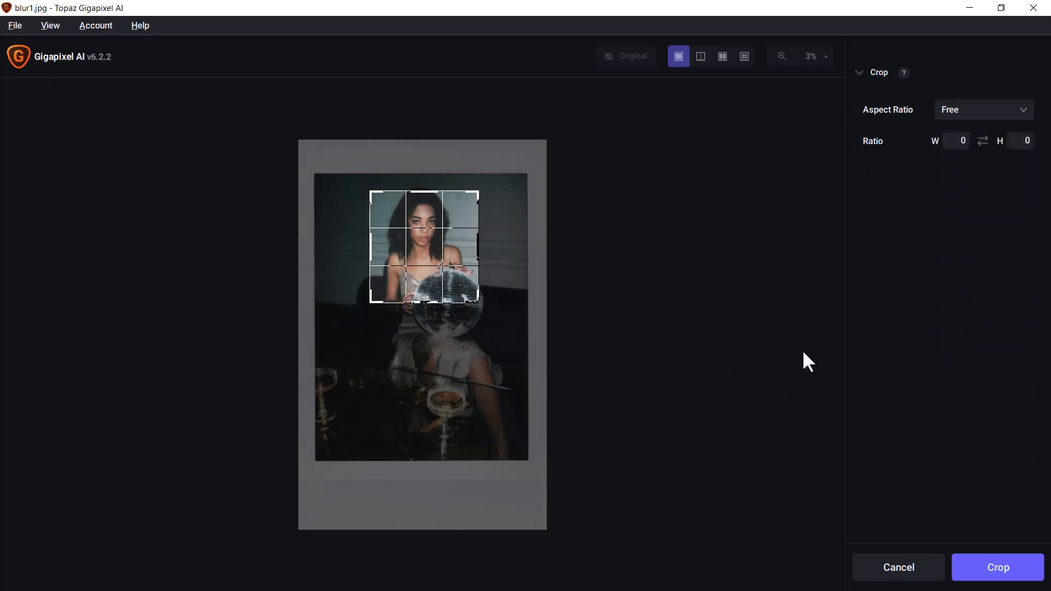
{"action": "left_click", "coordinate": [1009, 569]}
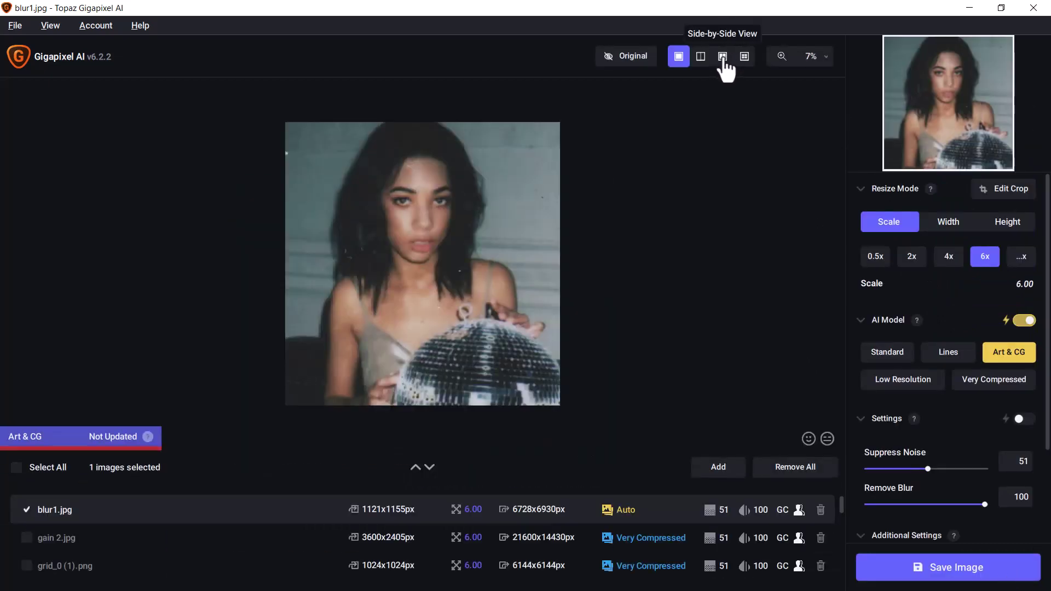
Compare the cropped photo with its original in Side-by-Side View at 50% zoom on the face.
{"action": "left_click", "coordinate": [726, 60]}
{"action": "left_click", "coordinate": [826, 58]}
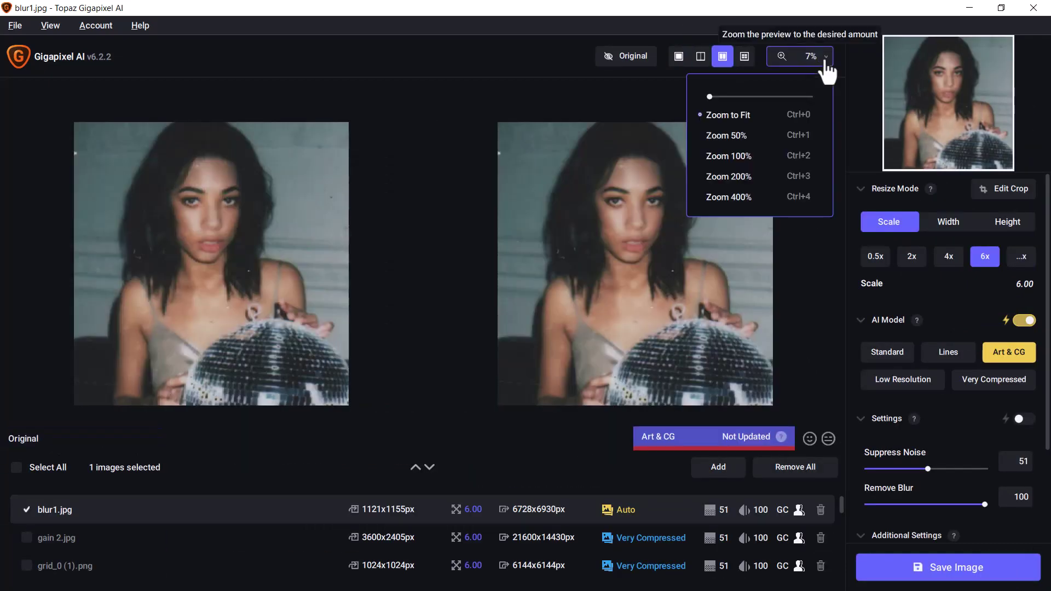
{"action": "left_click", "coordinate": [771, 140]}
{"action": "left_click_drag", "start_coordinate": [669, 312], "coordinate": [692, 298]}
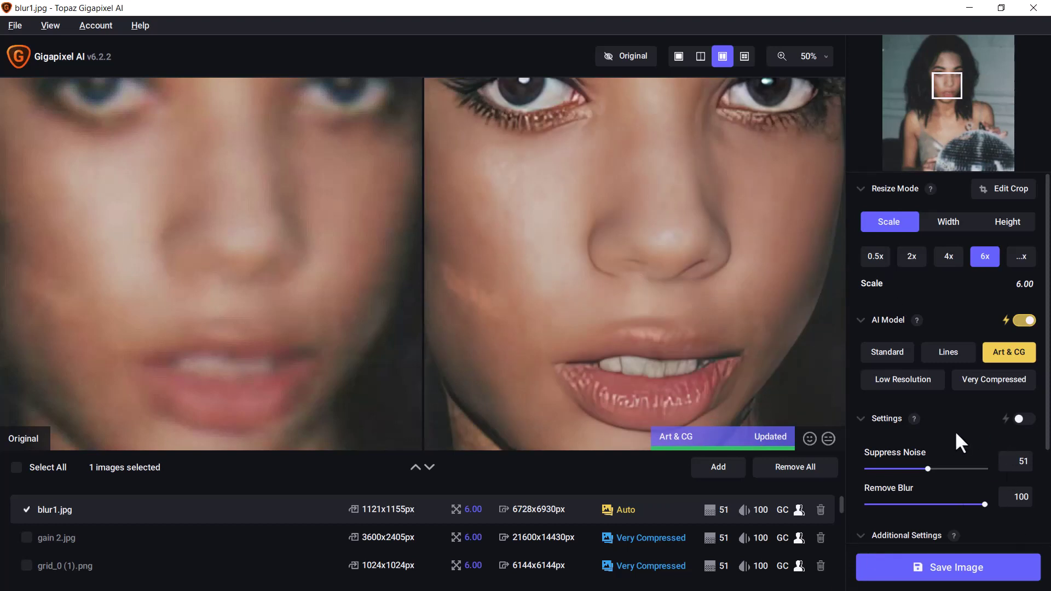
Set Remove Blur to 53 and Suppress Noise to 37 for blur1.jpg.
{"action": "left_click_drag", "start_coordinate": [984, 502], "coordinate": [932, 505]}
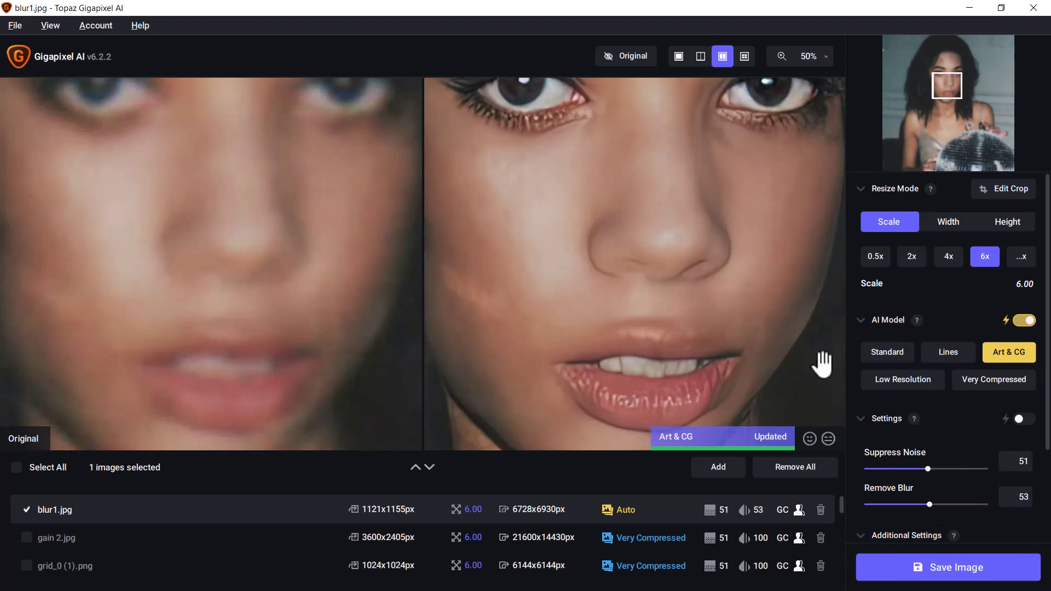
{"action": "left_click_drag", "start_coordinate": [776, 194], "coordinate": [741, 239]}
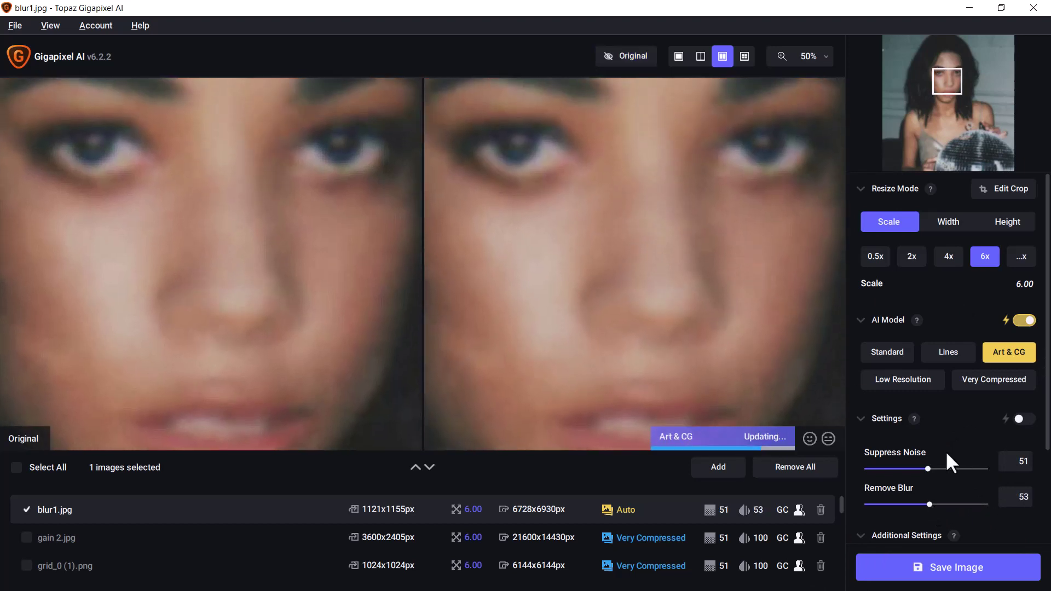
{"action": "left_click_drag", "start_coordinate": [927, 469], "coordinate": [910, 469]}
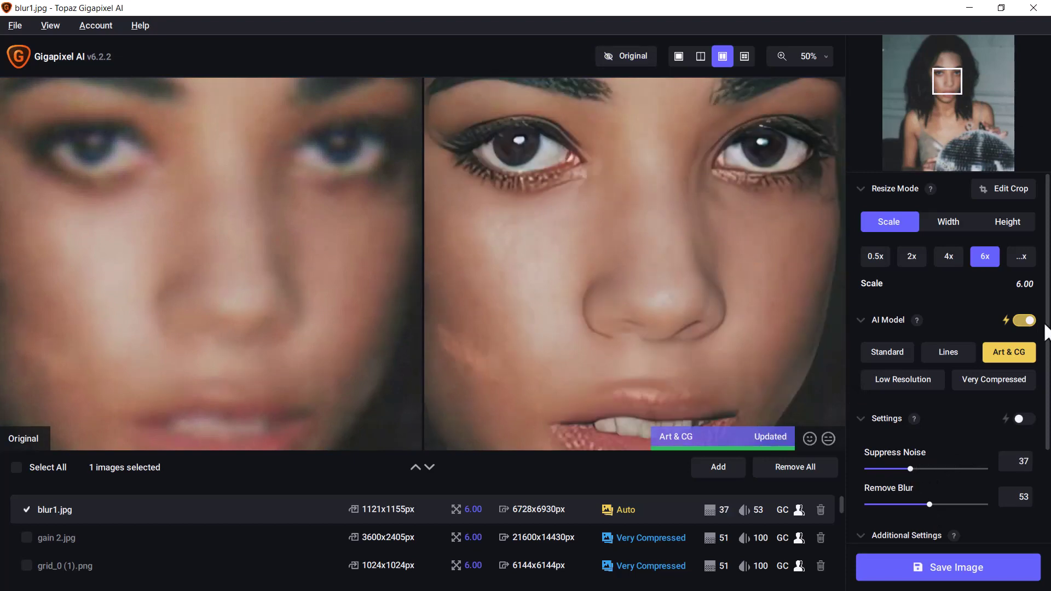
Try a Face Recovery Strength of 42 on blur1.jpg and settle on 79, previewing at 33% zoom.
{"action": "left_click_drag", "start_coordinate": [1046, 331], "coordinate": [1047, 422]}
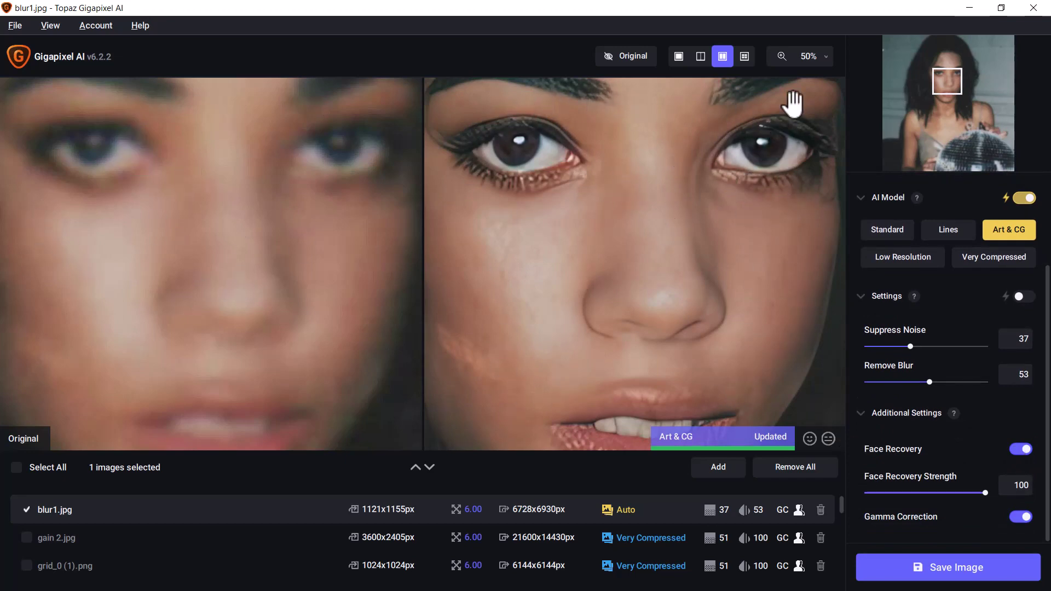
{"action": "left_click", "coordinate": [824, 58]}
{"action": "left_click_drag", "start_coordinate": [715, 95], "coordinate": [711, 95]}
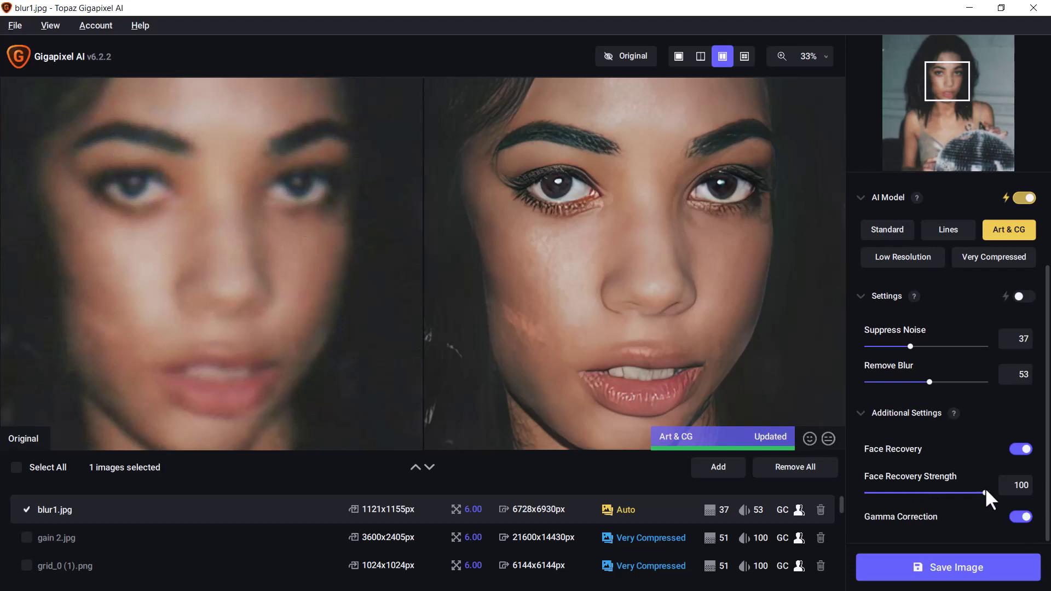
{"action": "left_click", "coordinate": [917, 493]}
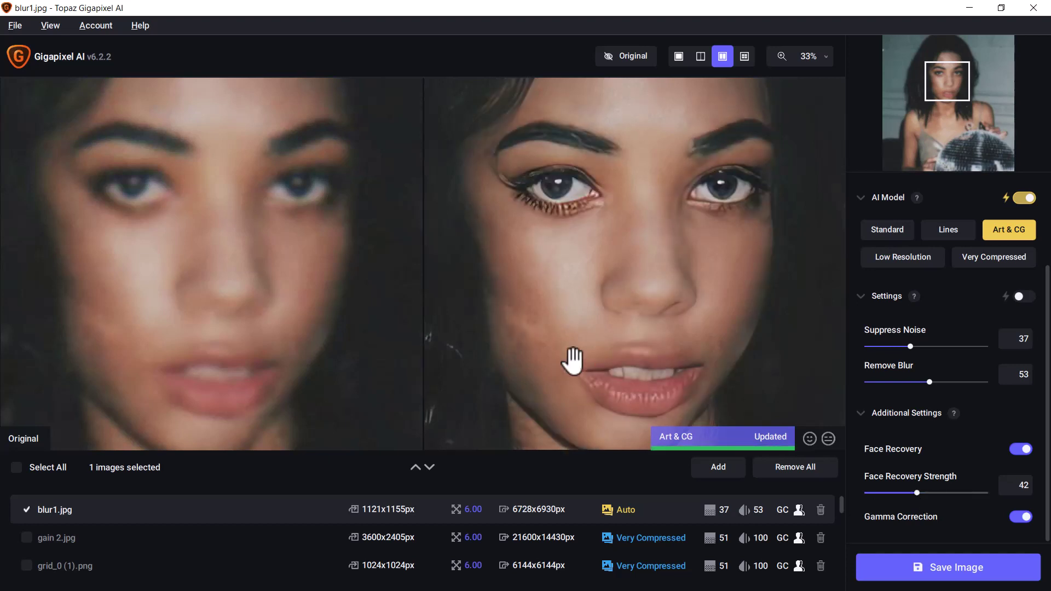
{"action": "left_click", "coordinate": [961, 492]}
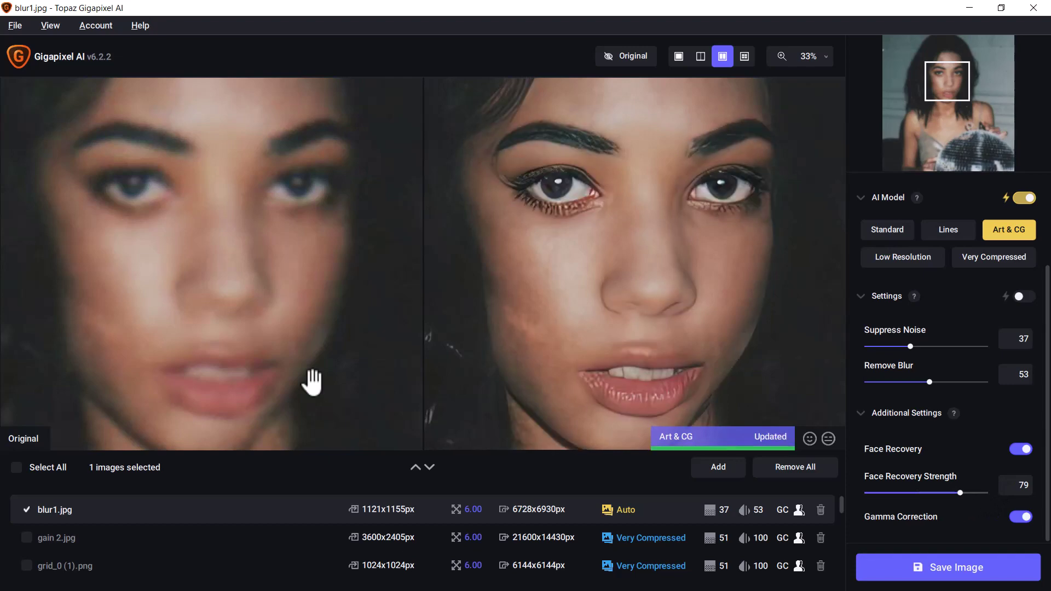
Deselect blur1.jpg and select gain 2.jpg for editing.
{"action": "left_click", "coordinate": [26, 510]}
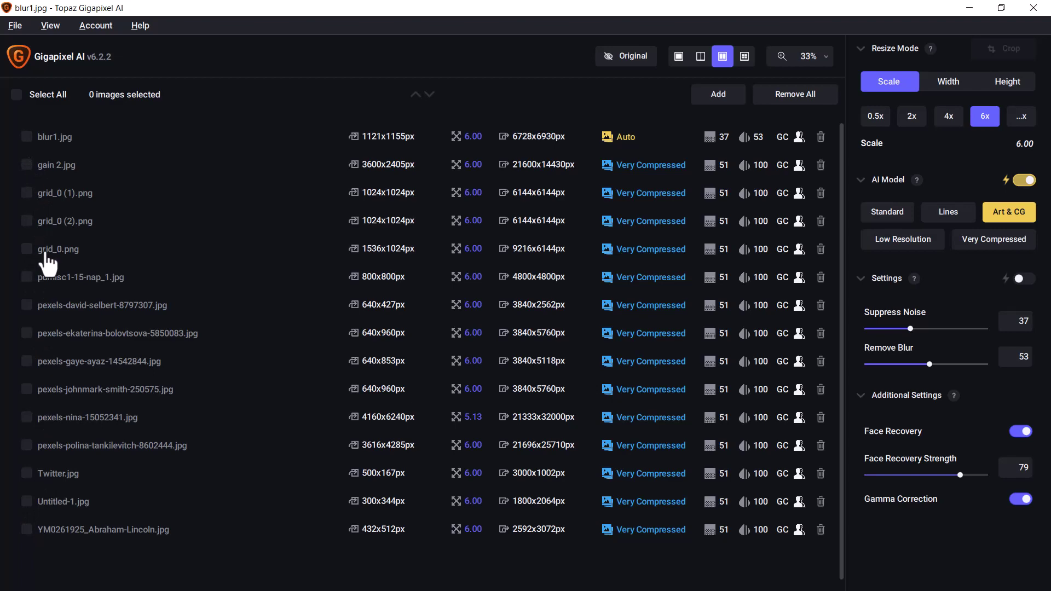
{"action": "left_click", "coordinate": [28, 167]}
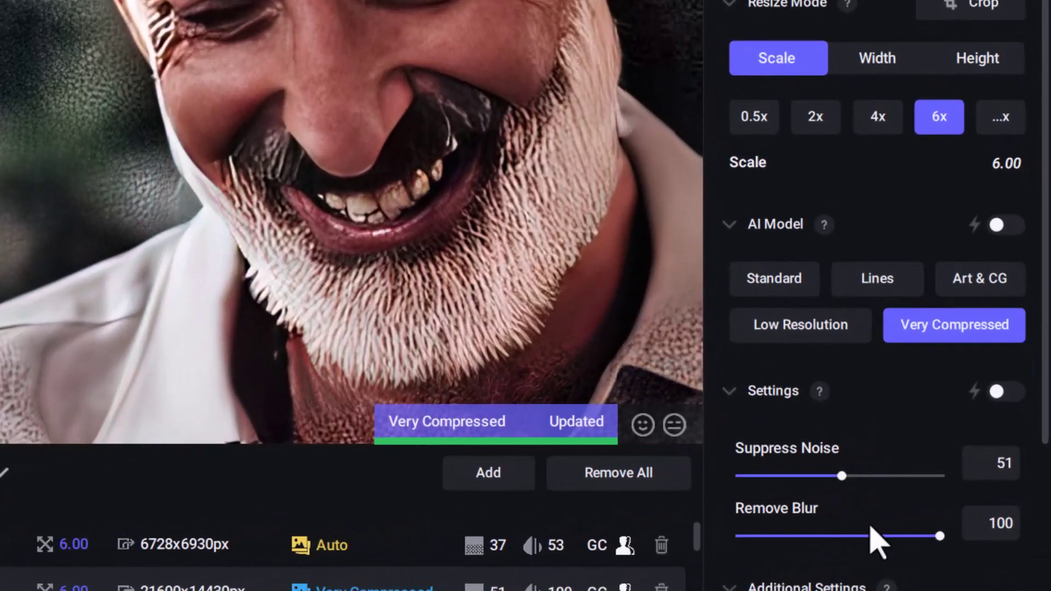
Set Suppress Noise to 69, Remove Blur to 75 and Face Recovery Strength to 67 for gain 2.jpg.
{"action": "left_click", "coordinate": [879, 476]}
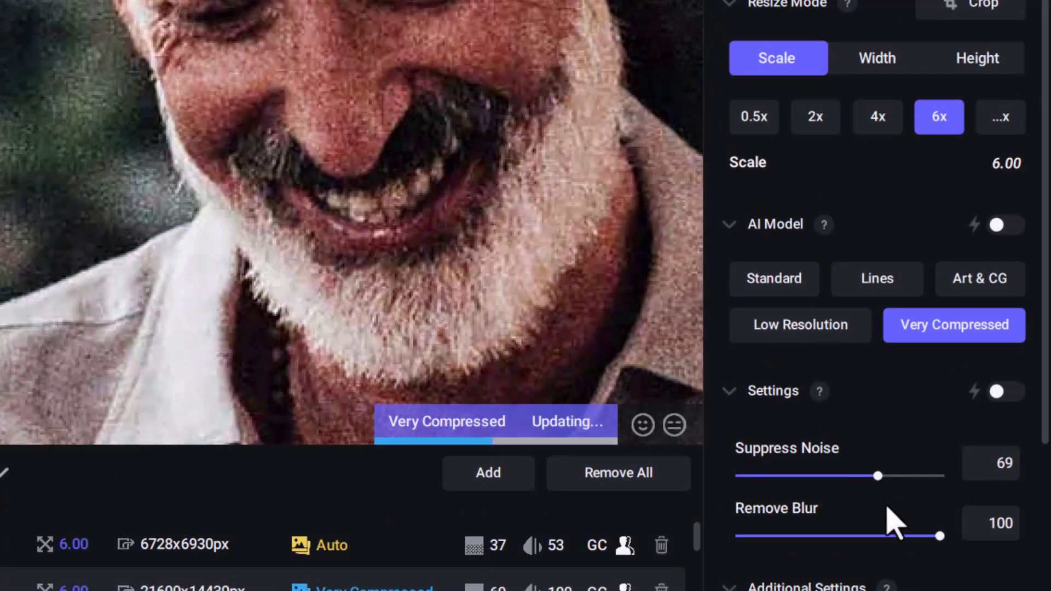
{"action": "left_click", "coordinate": [888, 536]}
{"action": "scroll", "coordinate": [859, 460], "scroll_direction": "down", "scroll_amount": 2}
{"action": "scroll", "coordinate": [854, 554], "scroll_direction": "down", "scroll_amount": 3}
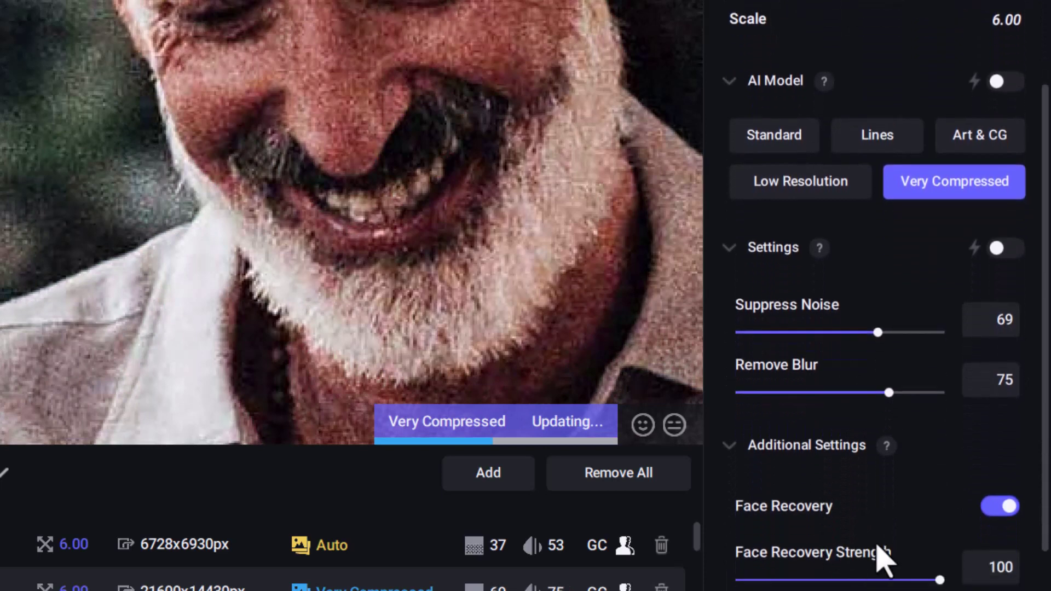
{"action": "left_click", "coordinate": [874, 539]}
{"action": "scroll", "coordinate": [873, 542], "scroll_direction": "up", "scroll_amount": 2}
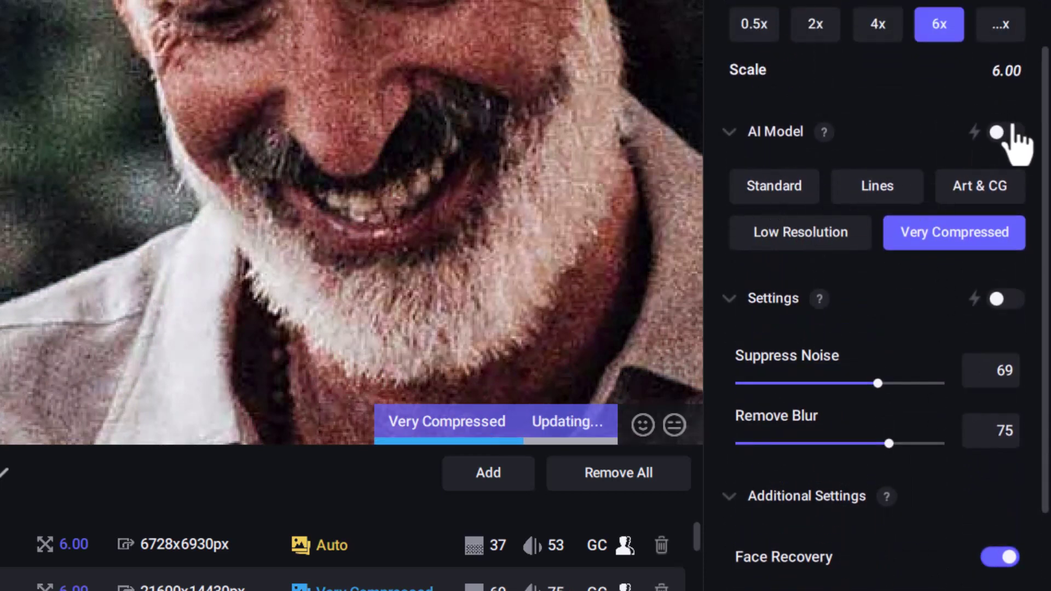
Enable automatic AI model selection for gain 2.jpg, compare the man's face with the original and set Suppress Noise to 100.
{"action": "left_click", "coordinate": [1004, 132]}
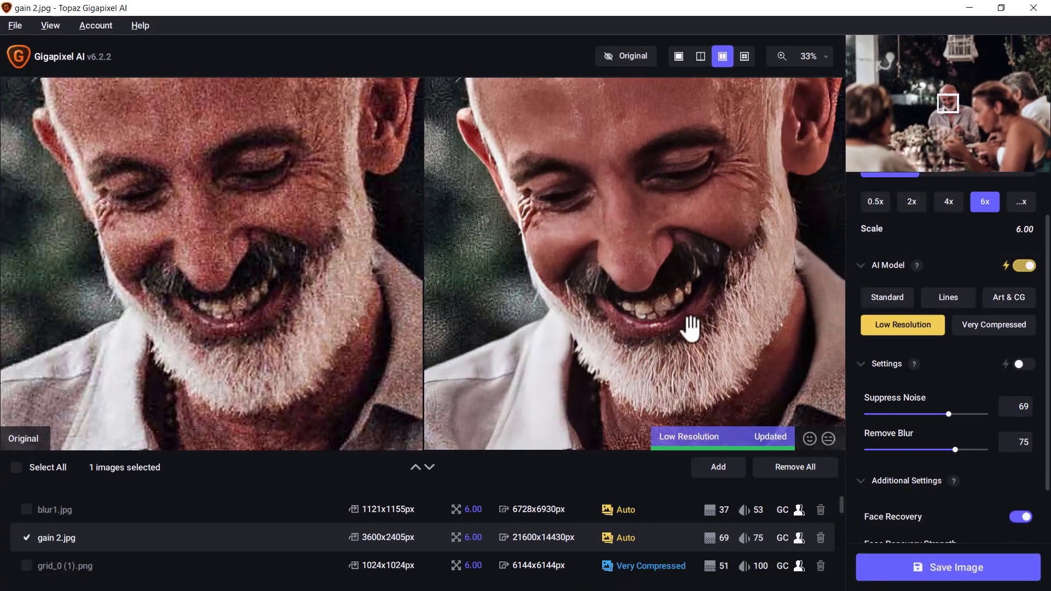
{"action": "left_click_drag", "start_coordinate": [714, 216], "coordinate": [699, 256]}
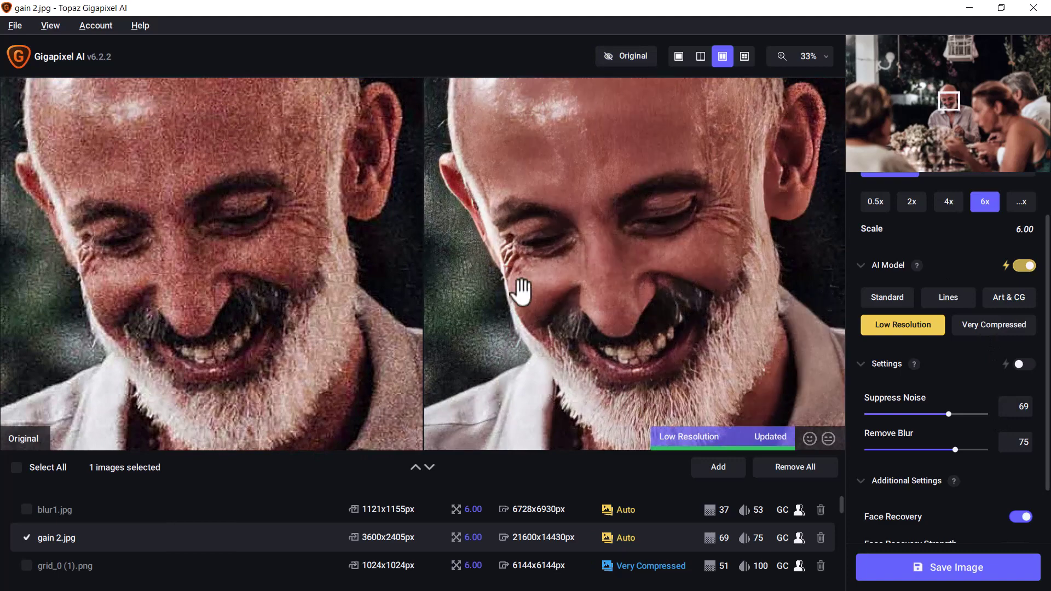
{"action": "left_click_drag", "start_coordinate": [521, 291], "coordinate": [763, 218]}
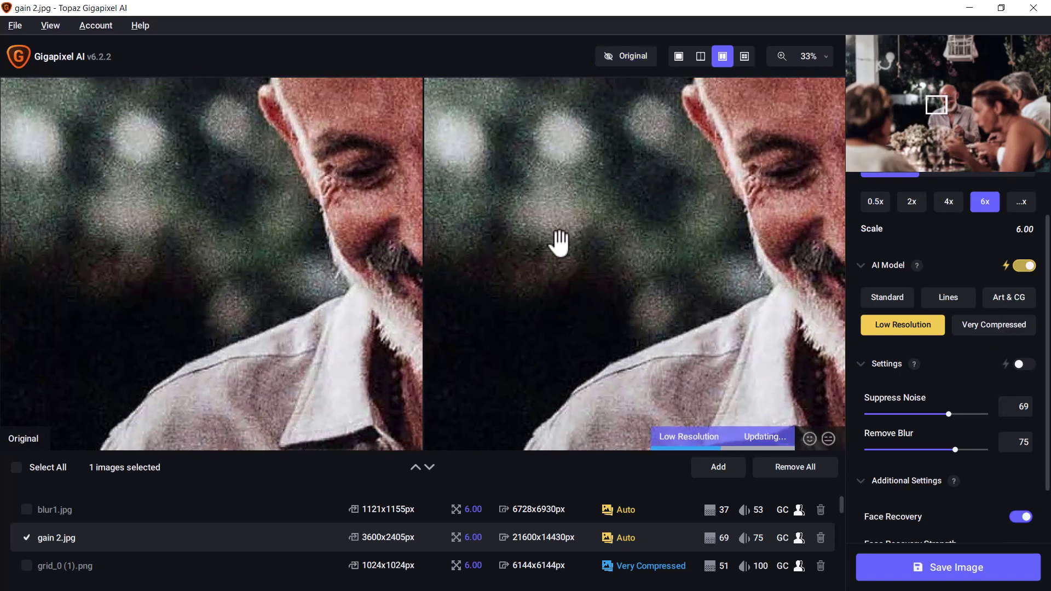
{"action": "left_click", "coordinate": [984, 413]}
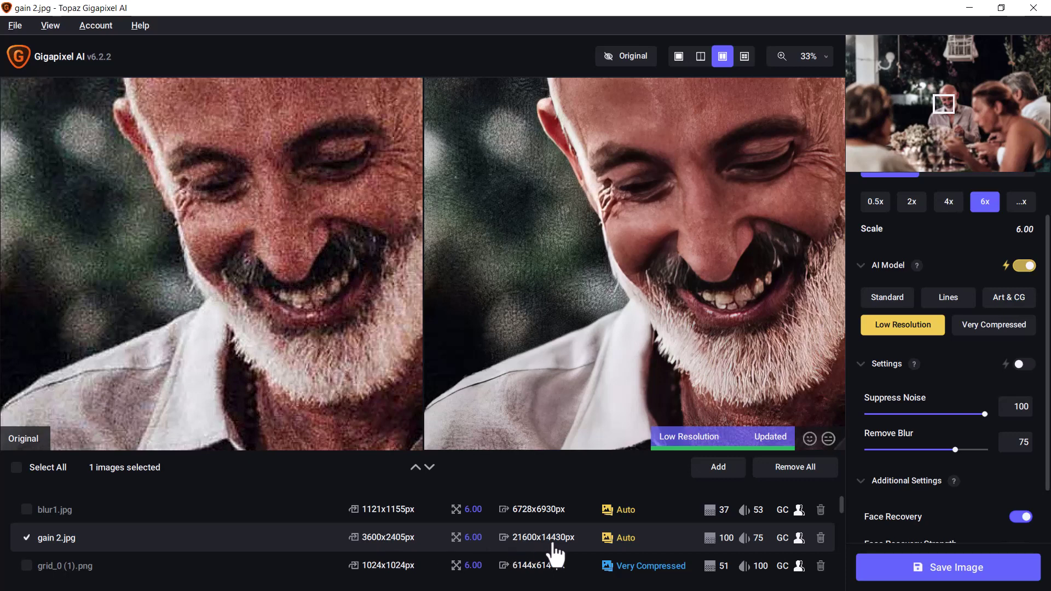
Crop gain 2.jpg with a free aspect ratio to the smiling man's head and shoulders, about 691x644 px.
{"action": "scroll", "coordinate": [1048, 264], "scroll_direction": "up", "scroll_amount": 2}
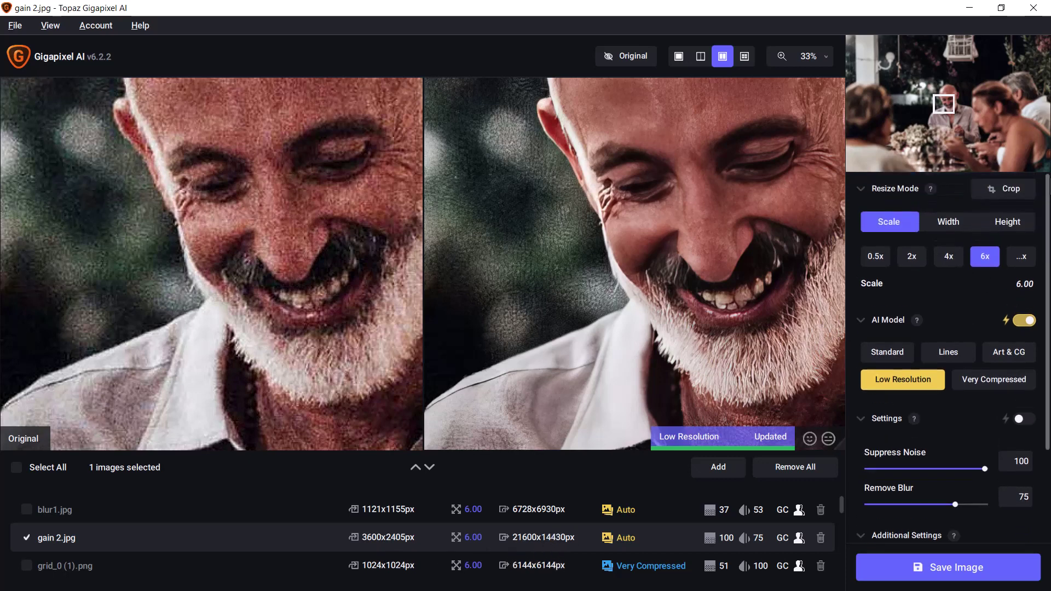
{"action": "left_click", "coordinate": [1013, 205]}
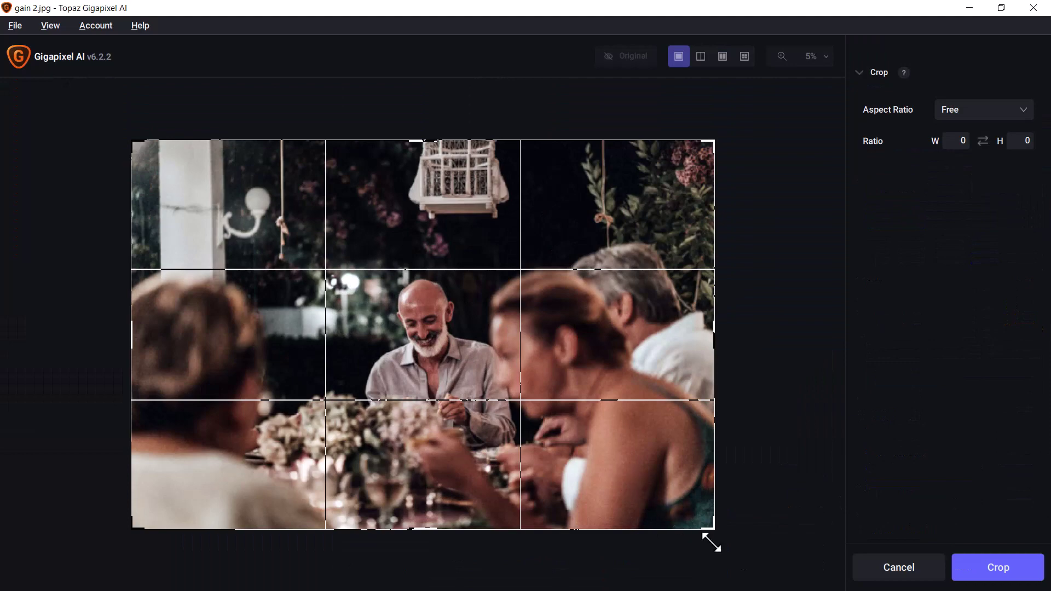
{"action": "left_click_drag", "start_coordinate": [711, 542], "coordinate": [486, 380]}
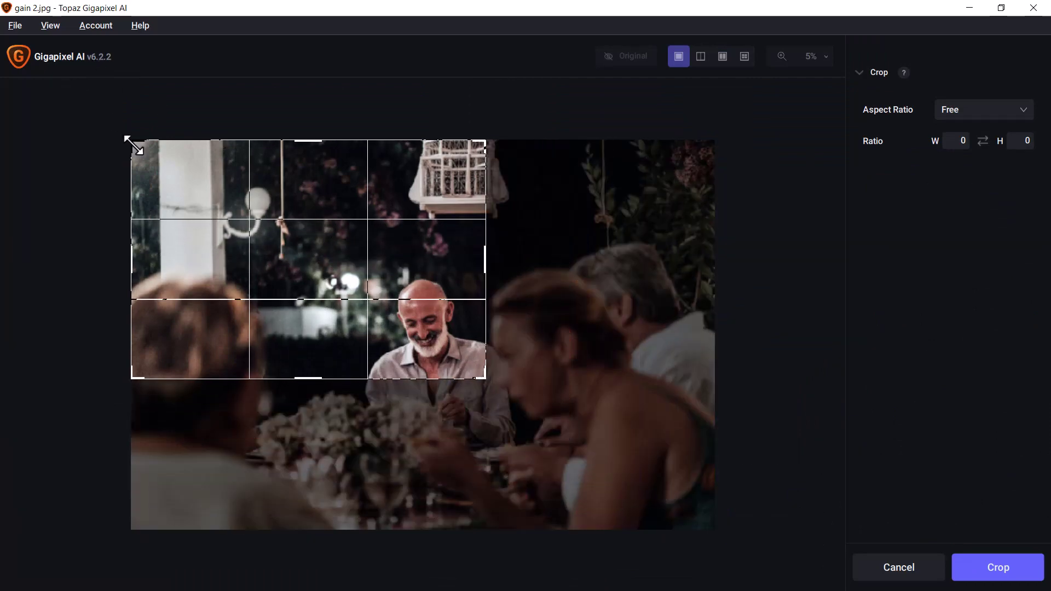
{"action": "left_click_drag", "start_coordinate": [134, 144], "coordinate": [376, 275]}
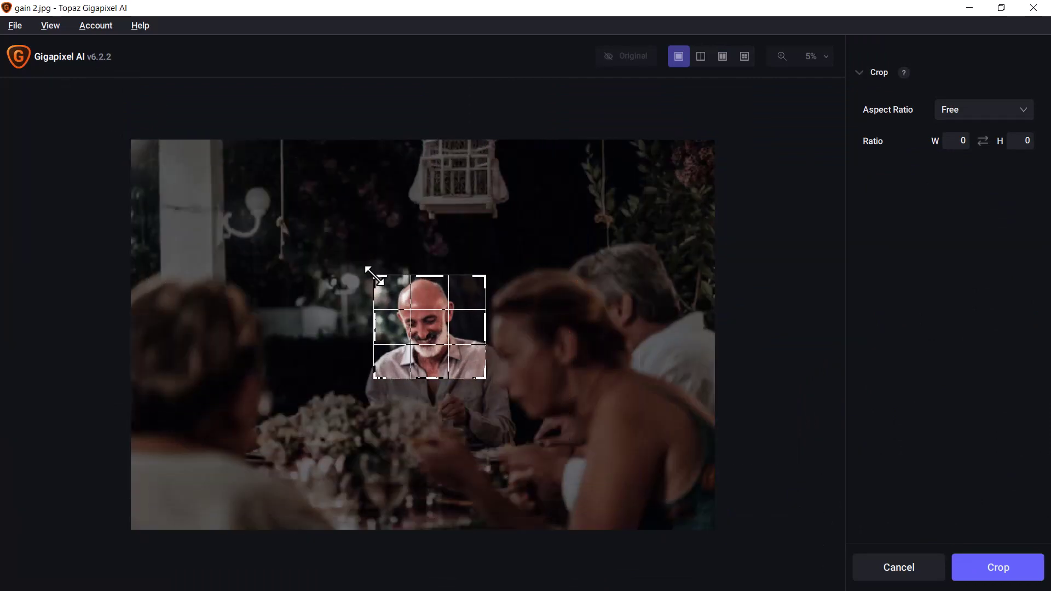
{"action": "left_click", "coordinate": [1006, 572]}
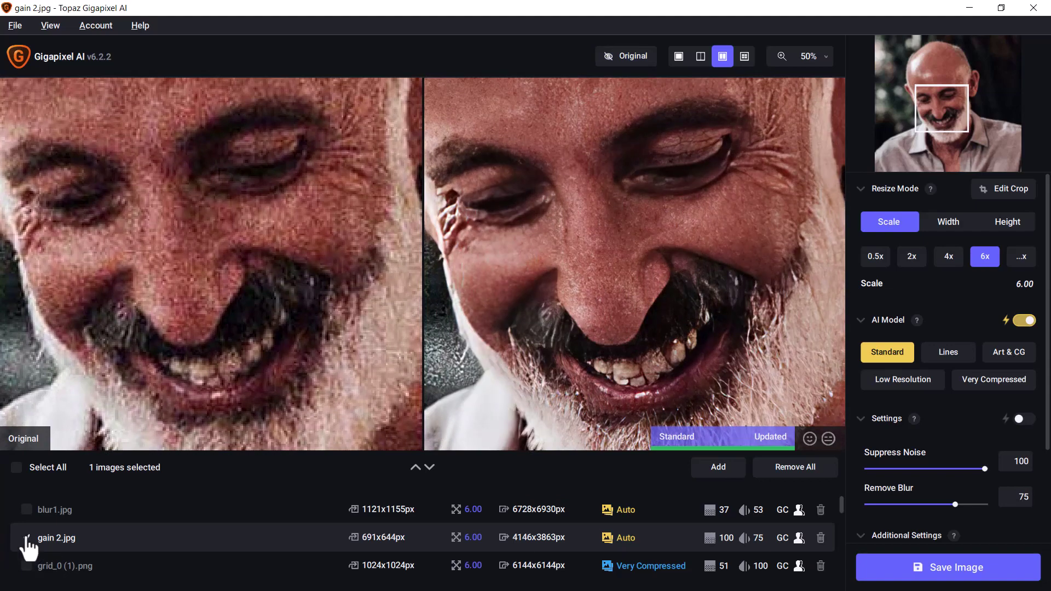
Replace gain 2.jpg in the batch selection with grid_0 (1).png, grid_0 (2).png and grid_0.png for joint editing.
{"action": "left_click", "coordinate": [415, 467]}
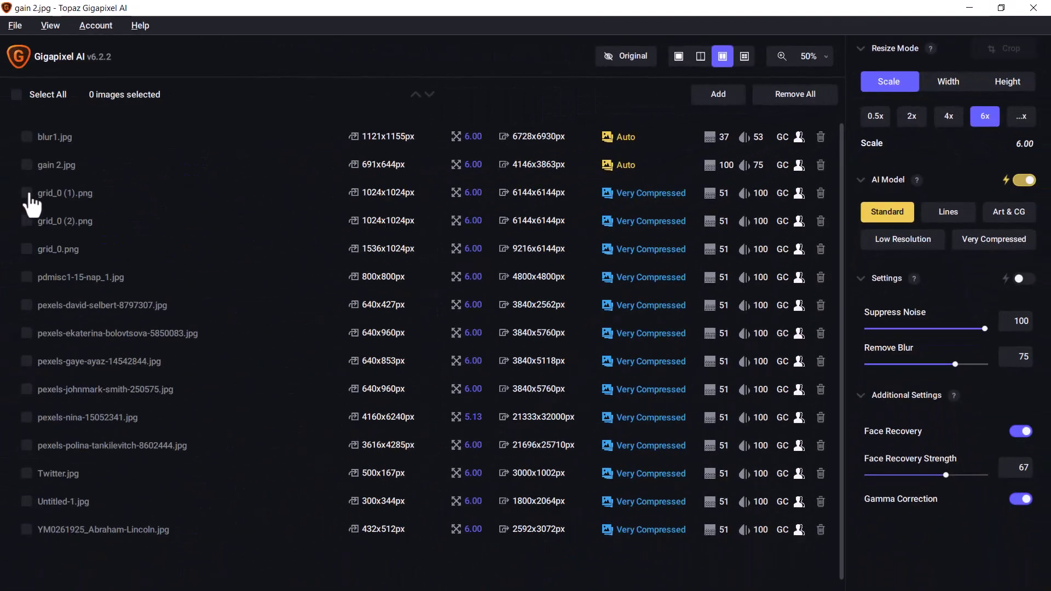
{"action": "left_click", "coordinate": [28, 196]}
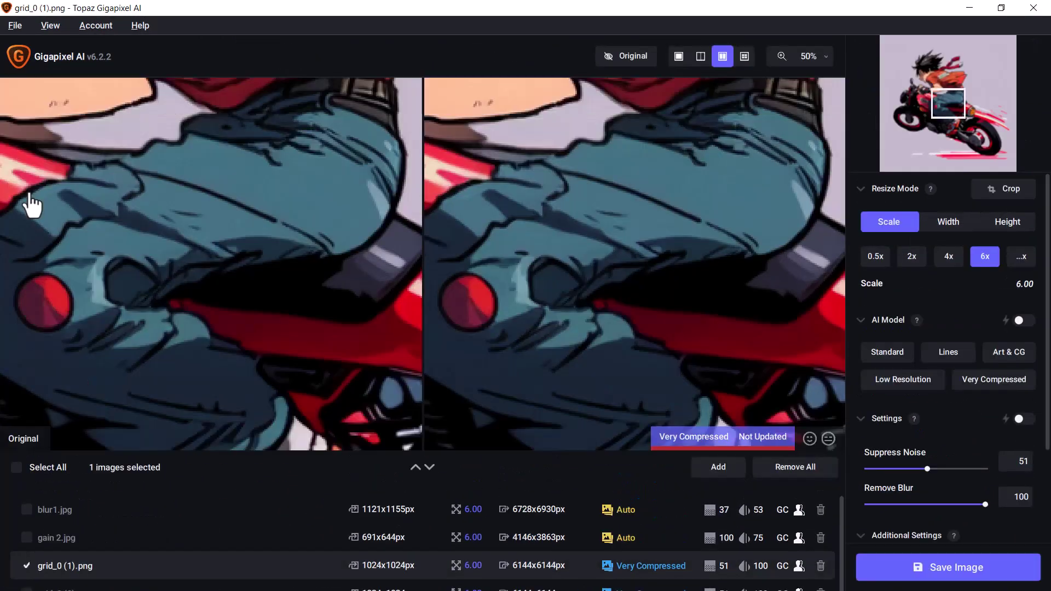
{"action": "scroll", "coordinate": [106, 529], "scroll_direction": "down", "scroll_amount": 5}
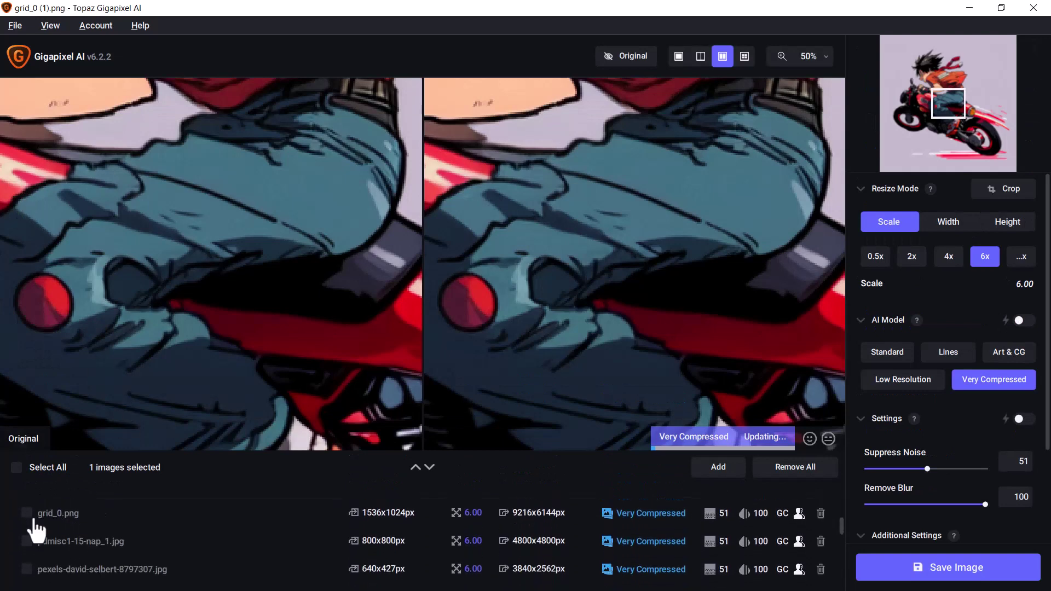
{"action": "scroll", "coordinate": [32, 529], "scroll_direction": "up", "scroll_amount": 3}
{"action": "left_click", "coordinate": [27, 534]}
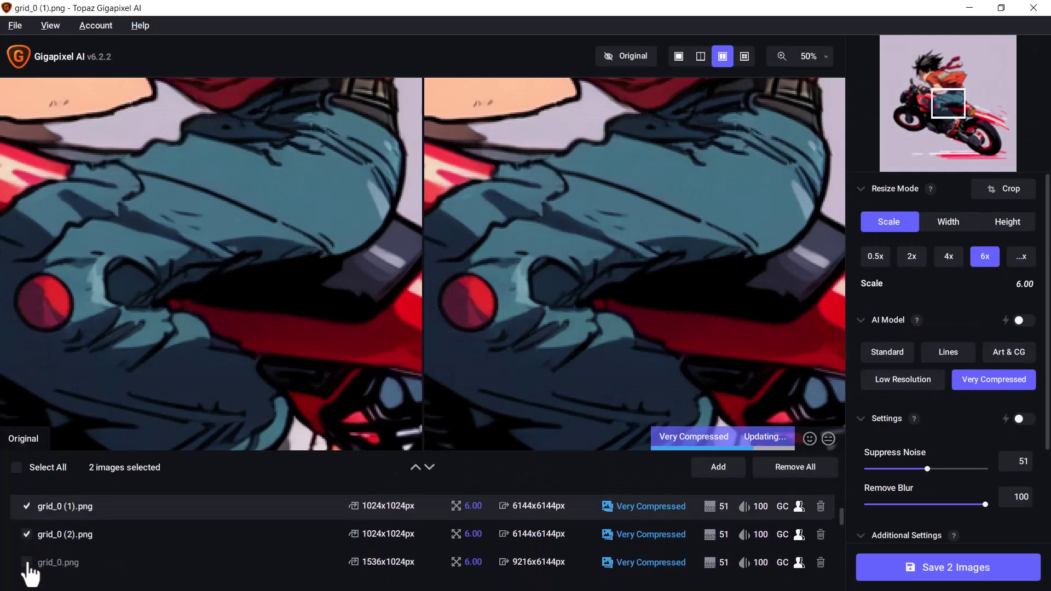
{"action": "left_click", "coordinate": [27, 564]}
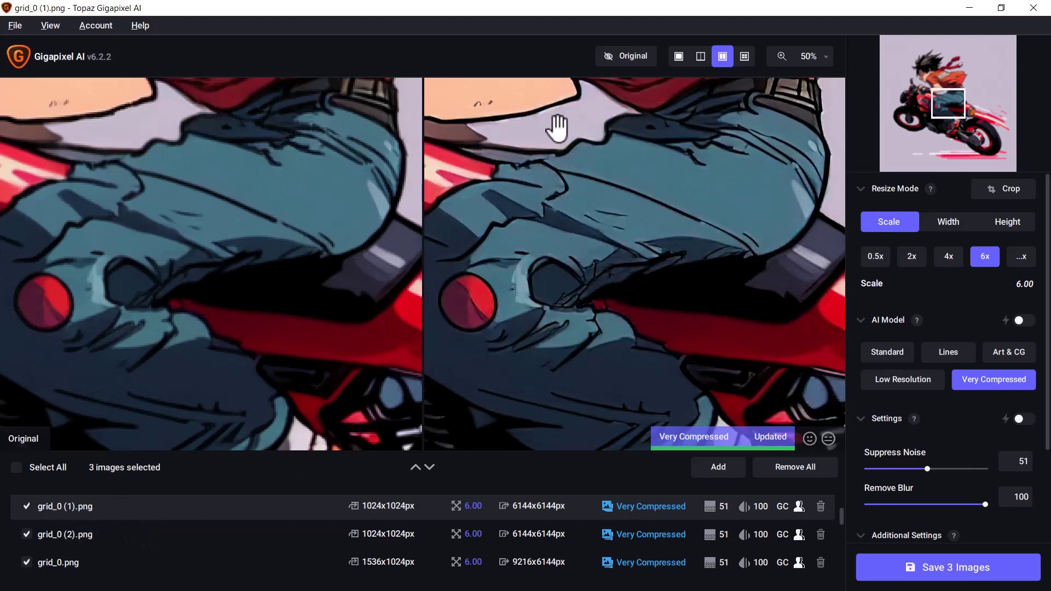
Try the Lines and Standard AI models on the three grid images and settle on Art & CG.
{"action": "left_click_drag", "start_coordinate": [557, 129], "coordinate": [641, 394]}
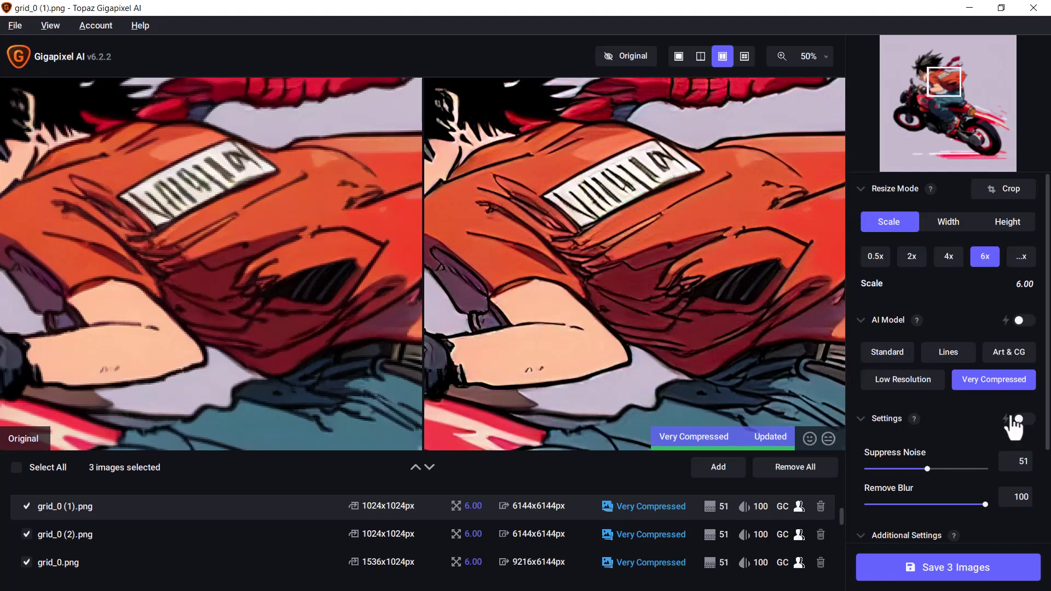
{"action": "left_click", "coordinate": [923, 383]}
{"action": "left_click", "coordinate": [1016, 361]}
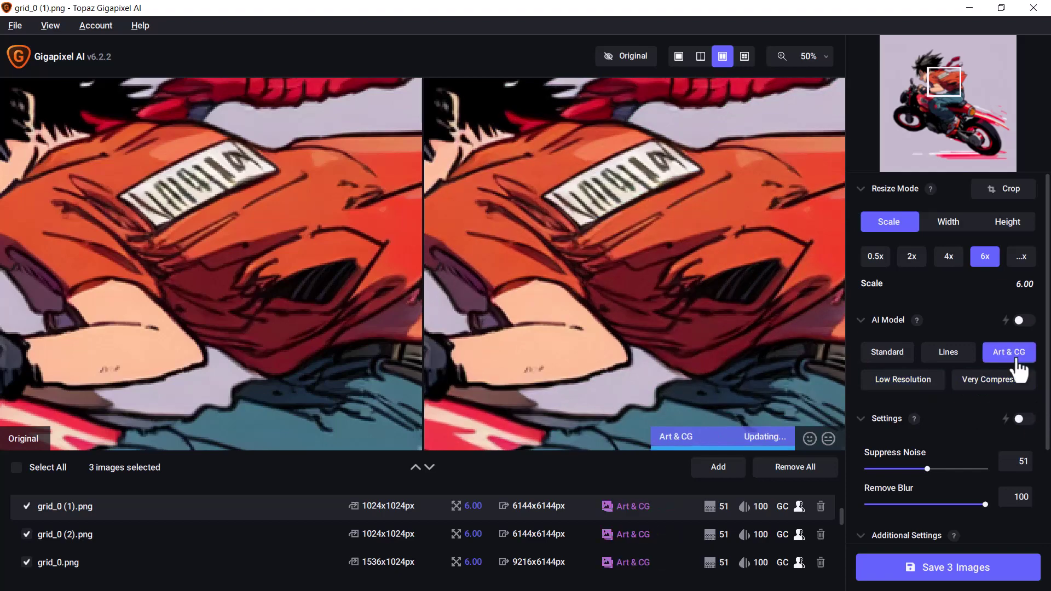
{"action": "left_click", "coordinate": [952, 357]}
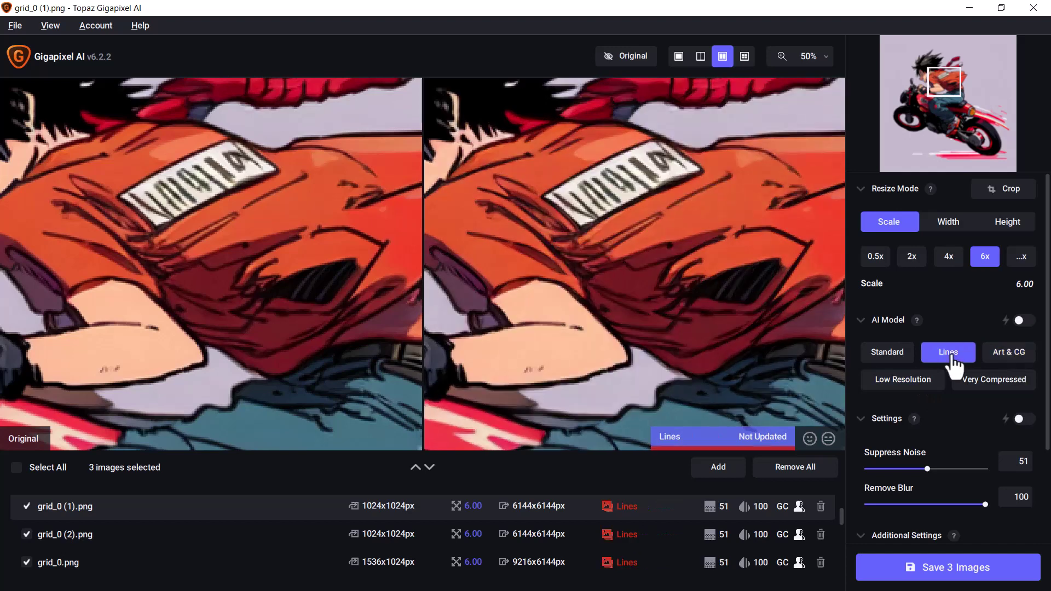
{"action": "left_click", "coordinate": [895, 359]}
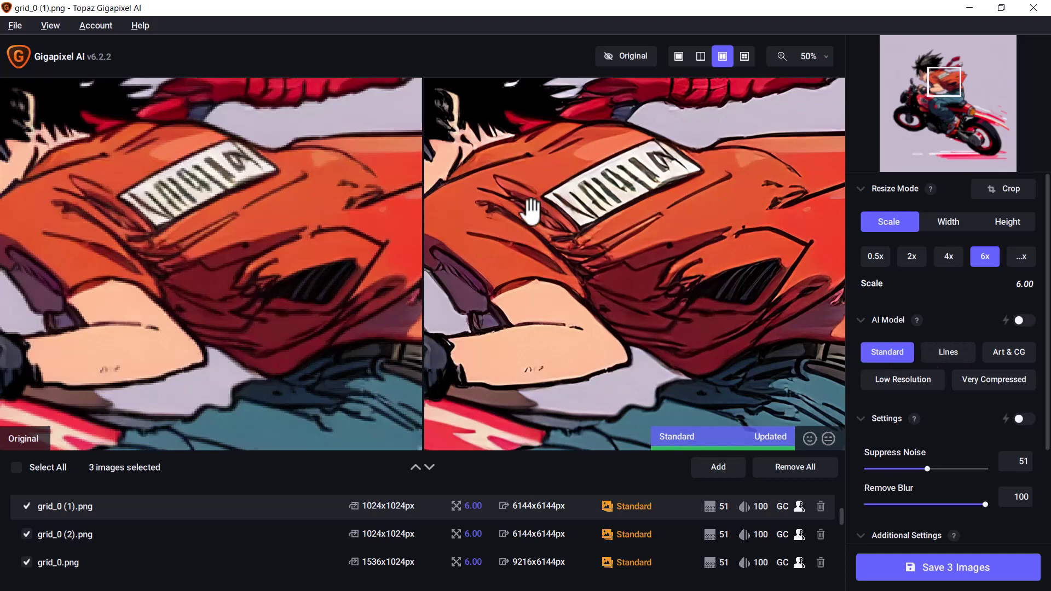
{"action": "left_click", "coordinate": [1027, 355]}
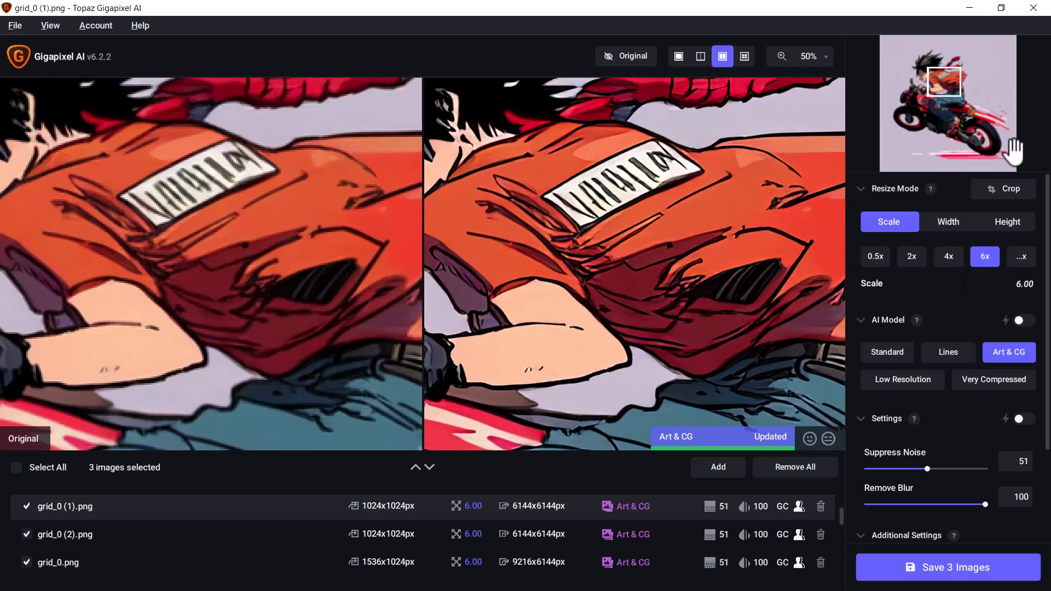
Set Suppress Noise to 20 and Remove Blur to 16 for the three grid images, checking the biker's face.
{"action": "left_click", "coordinate": [891, 468]}
{"action": "left_click_drag", "start_coordinate": [935, 502], "coordinate": [887, 503]}
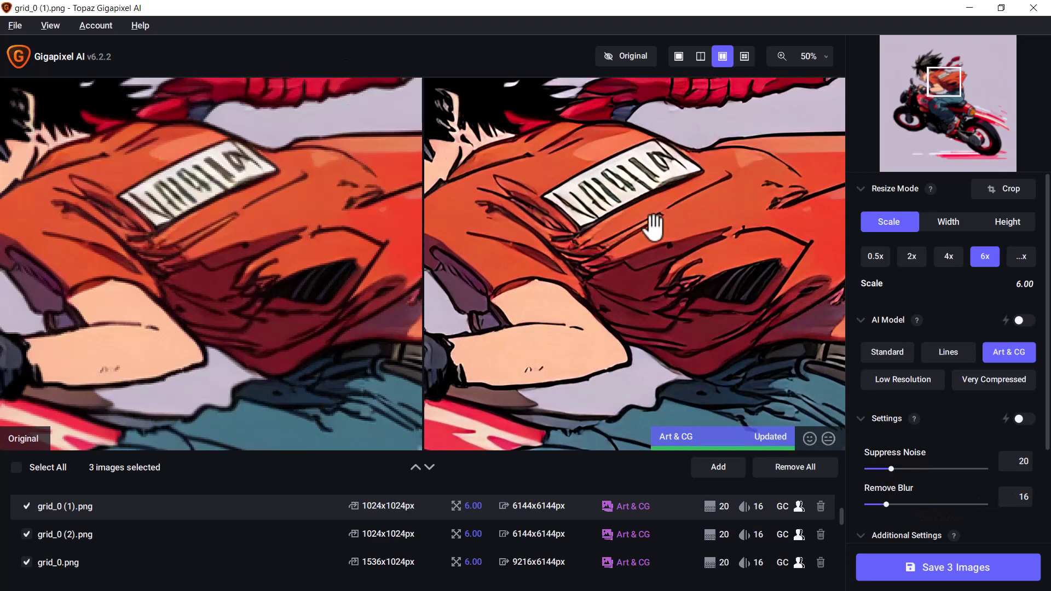
{"action": "left_click_drag", "start_coordinate": [495, 162], "coordinate": [687, 199]}
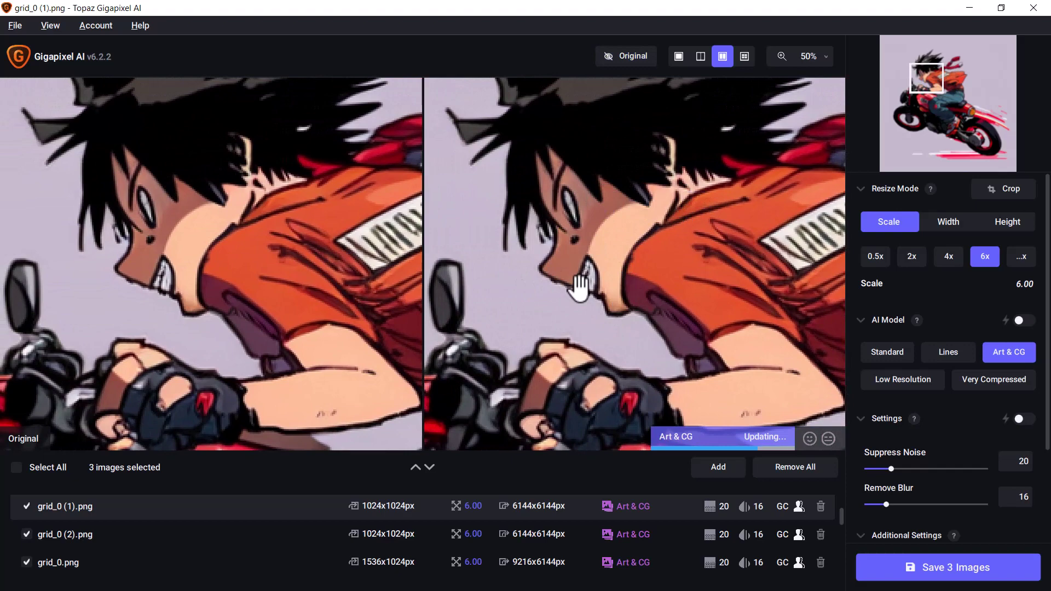
Preview grid_0 (2).png and compare the panda's face and clothing details with the original.
{"action": "left_click", "coordinate": [76, 542]}
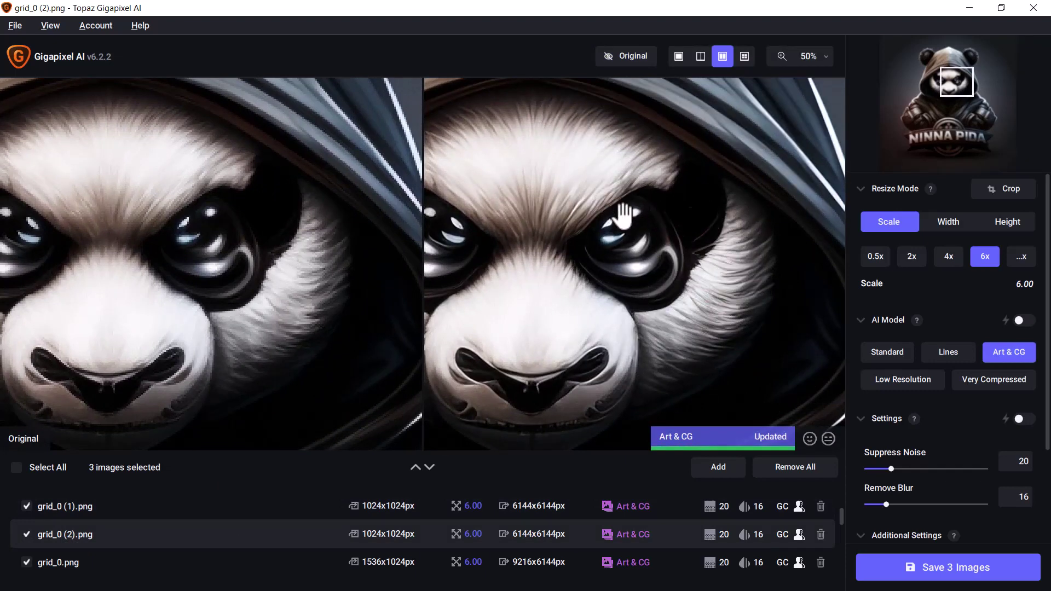
{"action": "left_click_drag", "start_coordinate": [709, 341], "coordinate": [936, 192]}
{"action": "left_click_drag", "start_coordinate": [475, 312], "coordinate": [649, 147]}
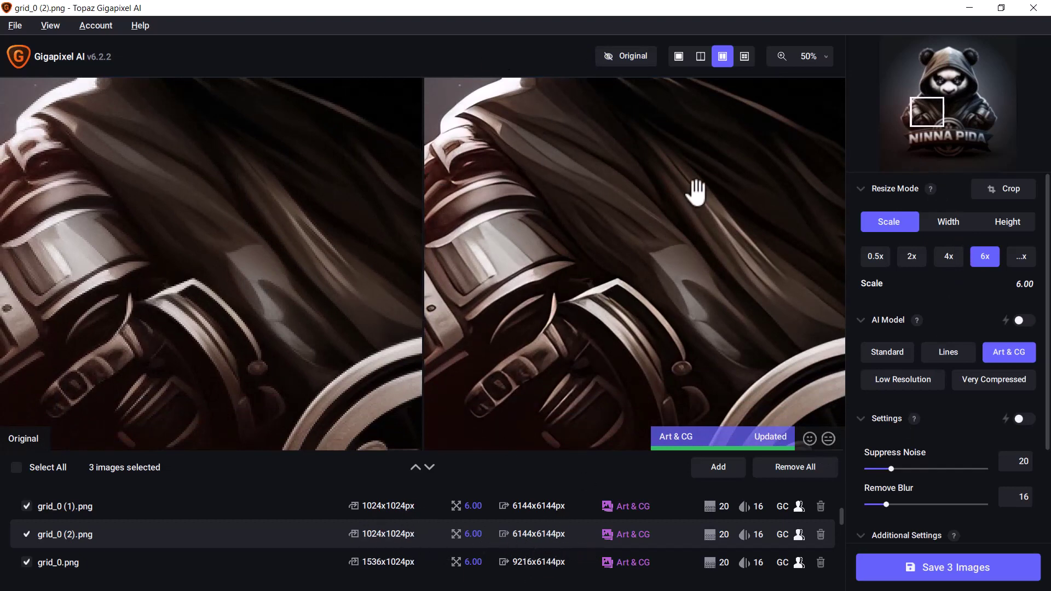
Preview grid_0.png and compare its face, horn and armour with the original at 50% and 200% zoom.
{"action": "left_click", "coordinate": [82, 569]}
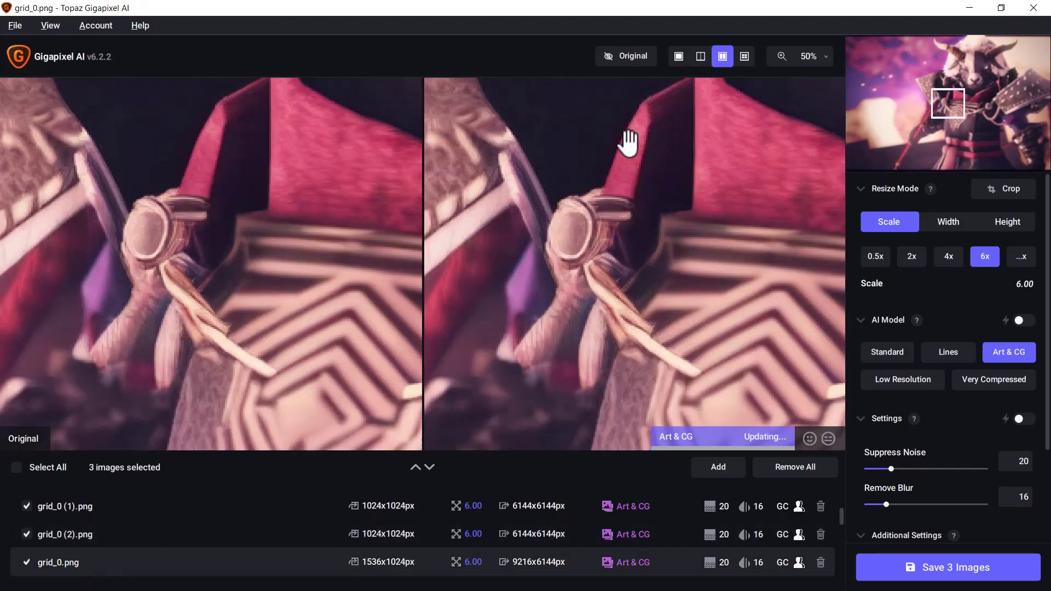
{"action": "left_click_drag", "start_coordinate": [622, 141], "coordinate": [482, 411]}
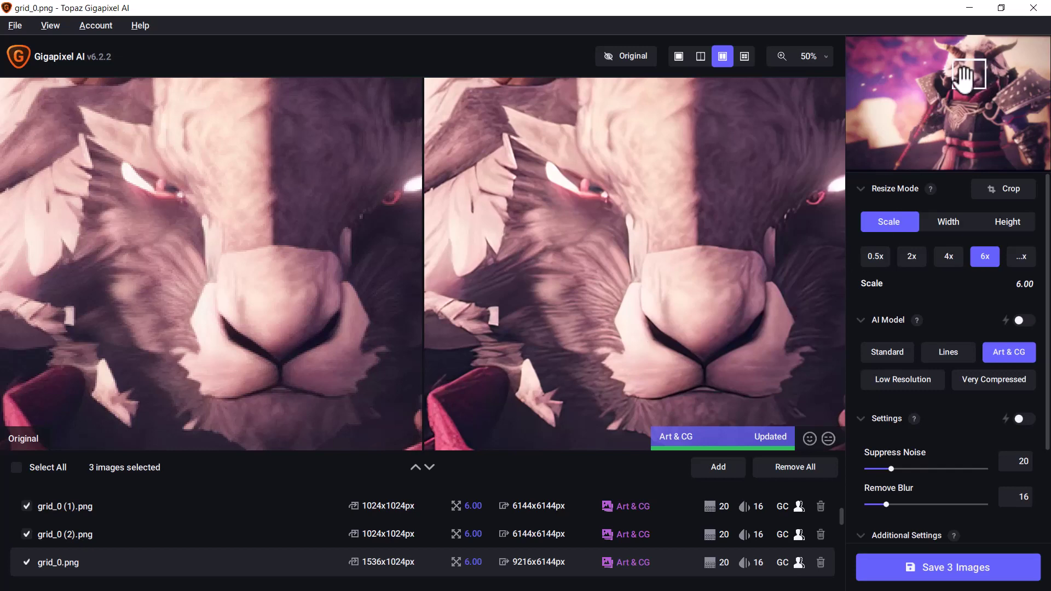
{"action": "left_click_drag", "start_coordinate": [970, 74], "coordinate": [955, 57]}
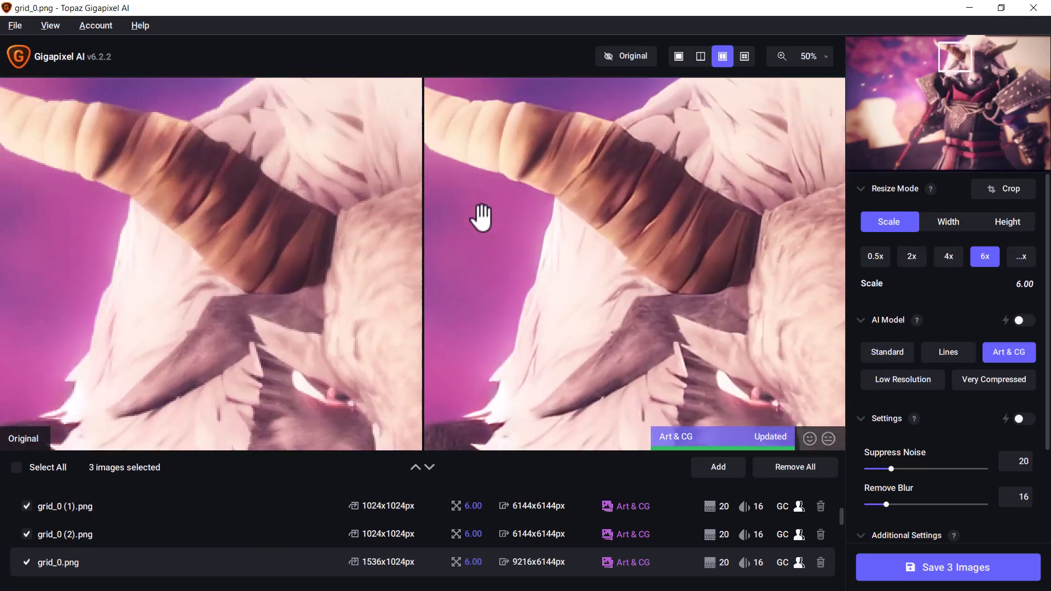
{"action": "left_click", "coordinate": [824, 63]}
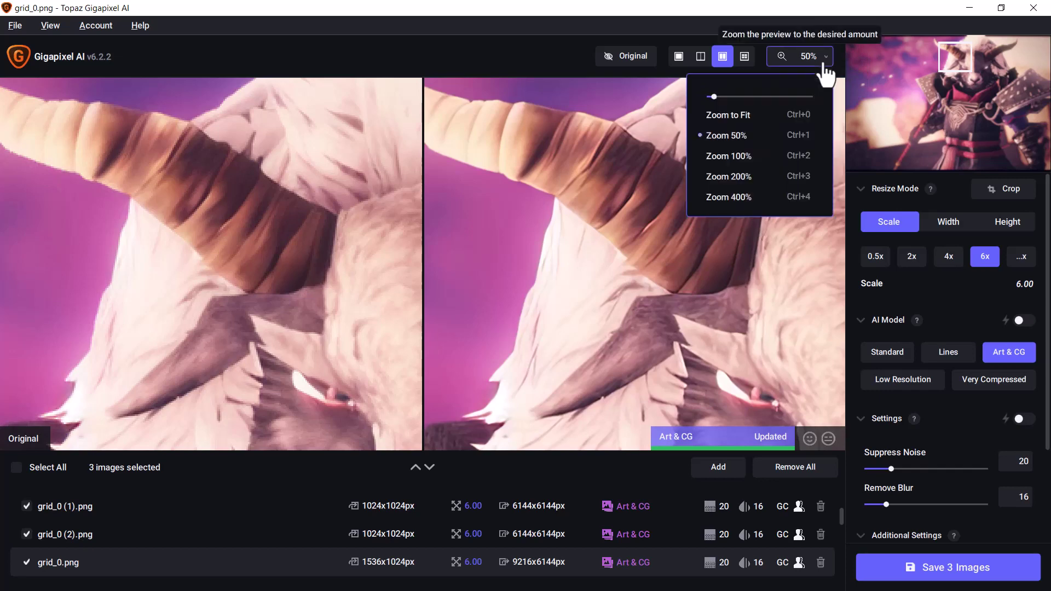
{"action": "left_click", "coordinate": [735, 176]}
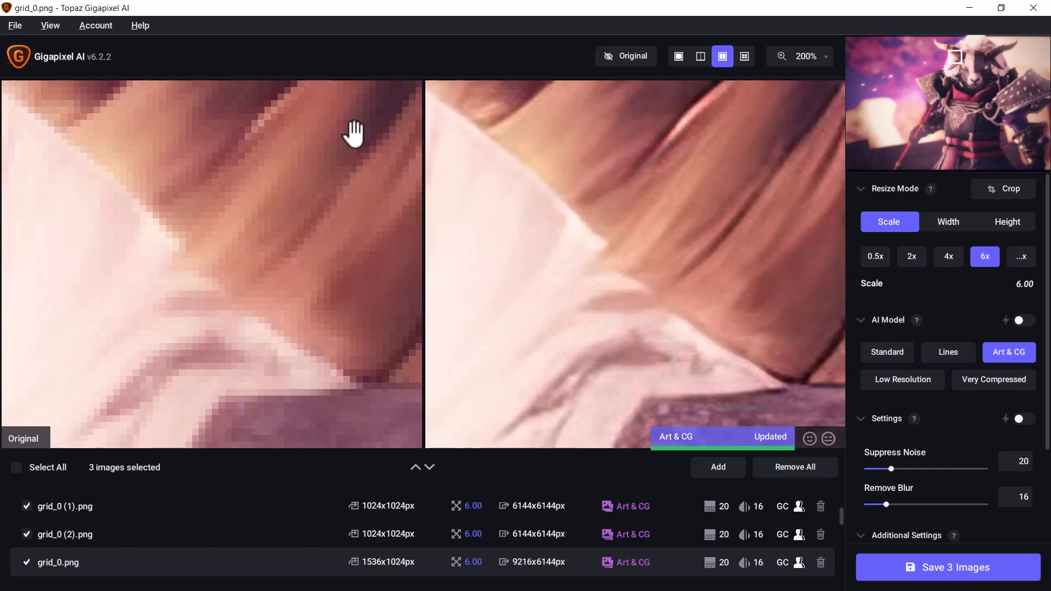
{"action": "left_click_drag", "start_coordinate": [963, 112], "coordinate": [960, 110]}
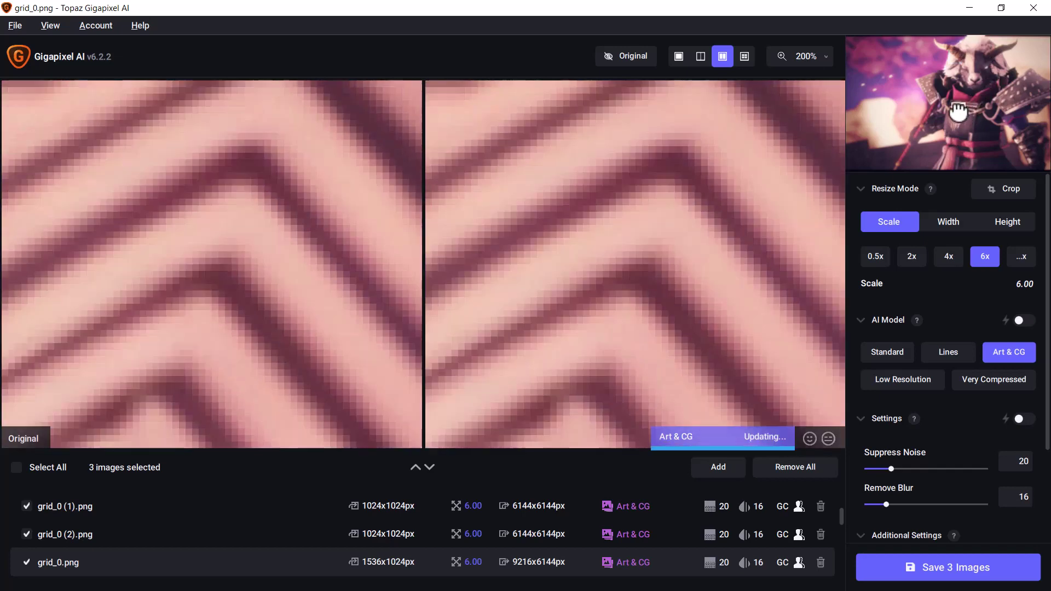
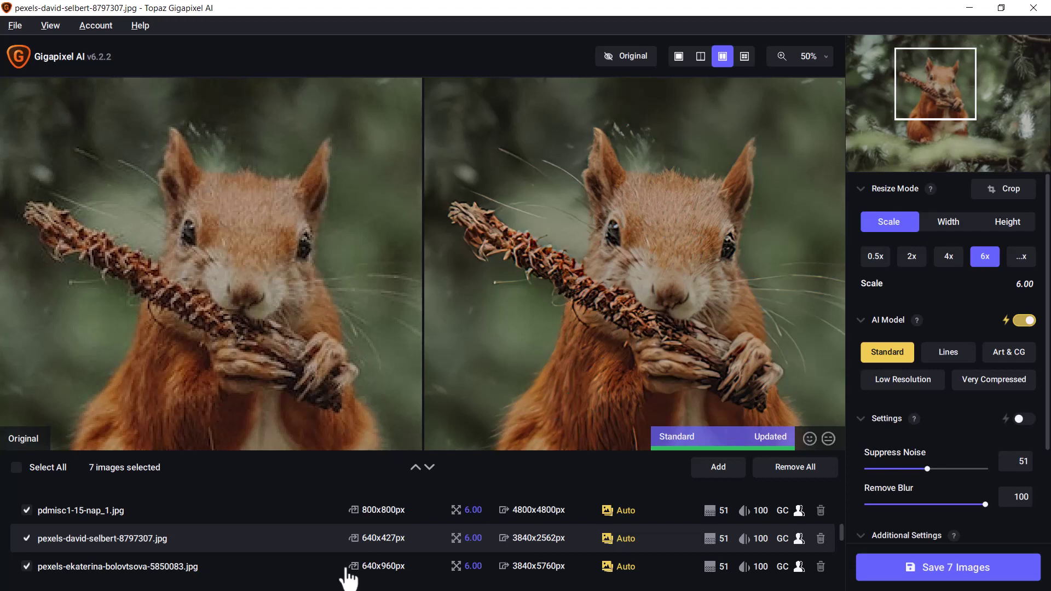
Set the preview zoom to 100% and compare the 640x960 px forest photo with its original.
{"action": "left_click", "coordinate": [832, 59]}
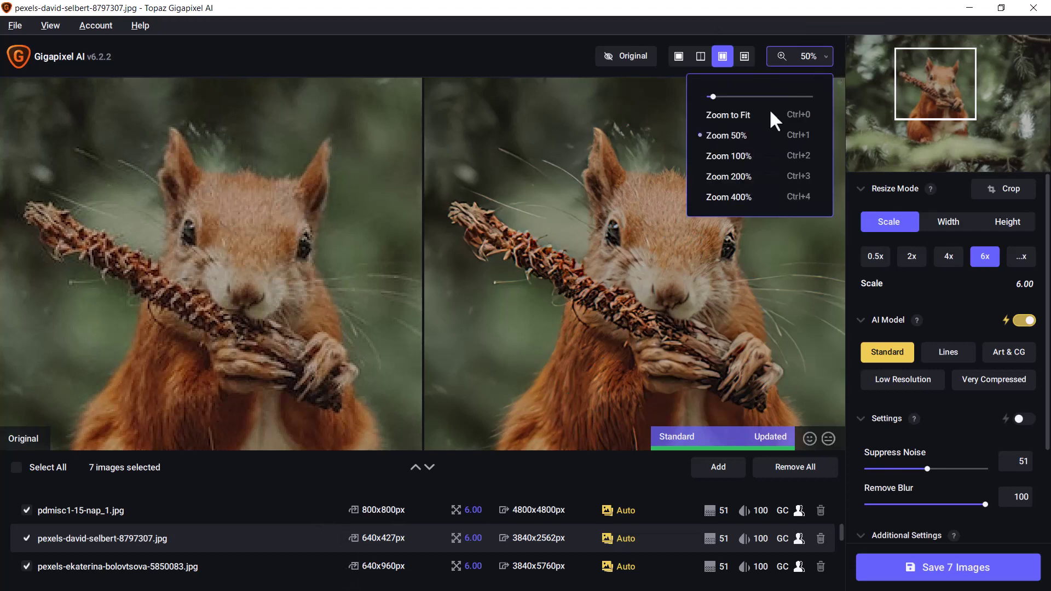
{"action": "left_click", "coordinate": [741, 150]}
{"action": "left_click", "coordinate": [52, 570]}
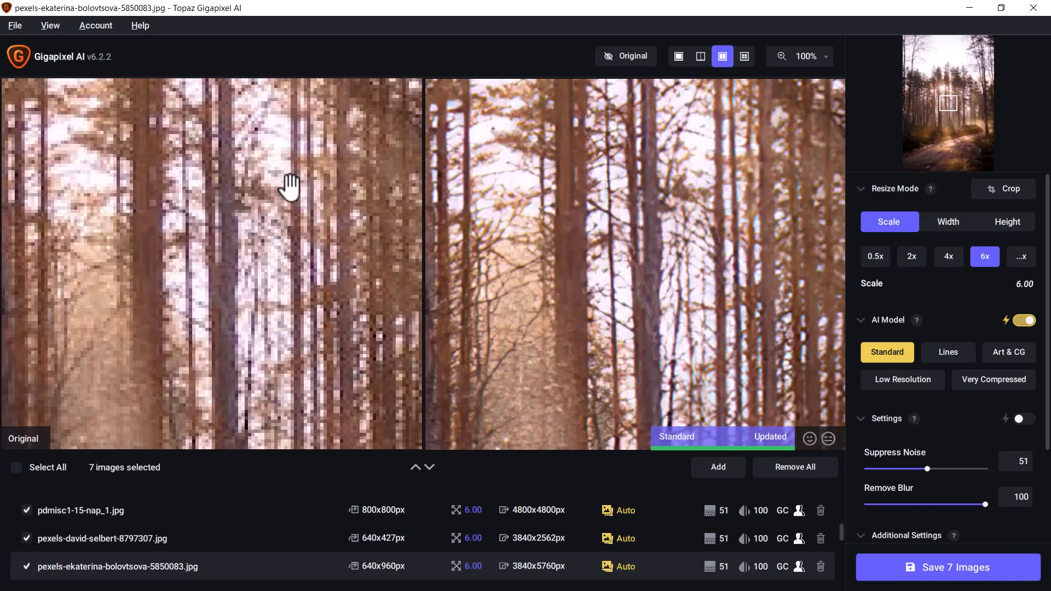
Compare the forest photo's tree trunks, dirt path and fallen leaves with the original.
{"action": "left_click_drag", "start_coordinate": [629, 274], "coordinate": [688, 328]}
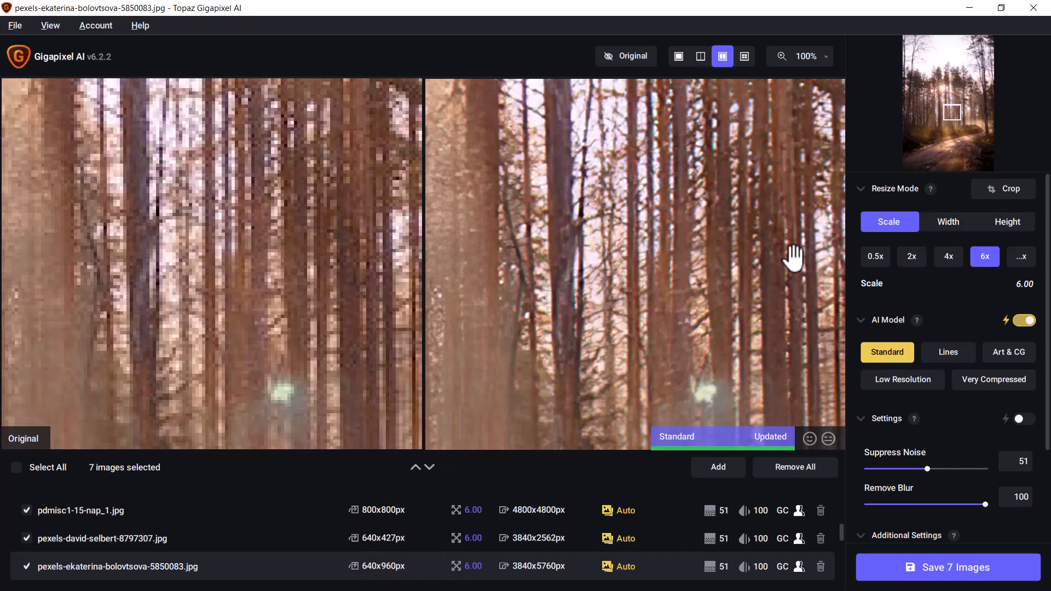
{"action": "mouse_move", "coordinate": [967, 122]}
{"action": "left_mouse_down"}
{"action": "mouse_move", "coordinate": [958, 112]}
{"action": "mouse_move", "coordinate": [963, 142]}
{"action": "left_mouse_up"}
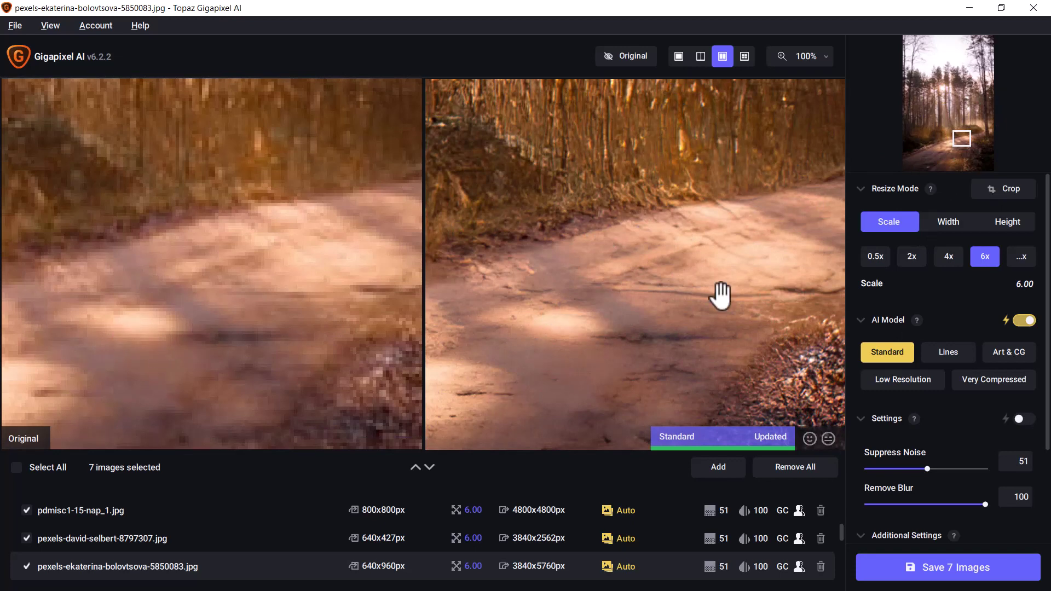
{"action": "left_click_drag", "start_coordinate": [973, 143], "coordinate": [981, 153]}
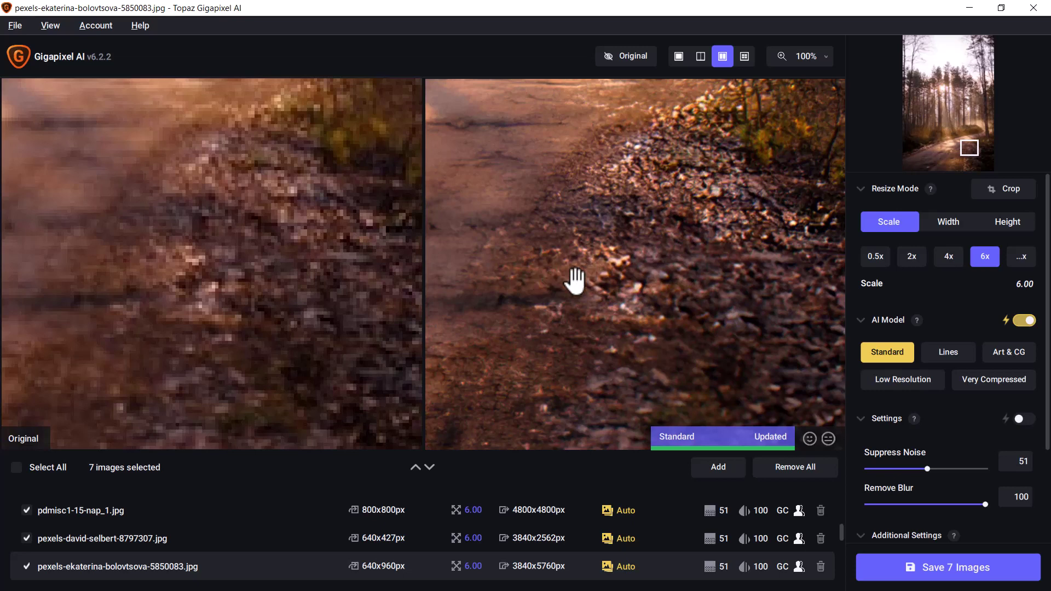
Preview the 640x853 px photo of a raised hand above water and inspect its fingers.
{"action": "scroll", "coordinate": [317, 520], "scroll_direction": "down", "scroll_amount": 1}
{"action": "left_click", "coordinate": [321, 543]}
{"action": "left_click_drag", "start_coordinate": [686, 346], "coordinate": [683, 387]}
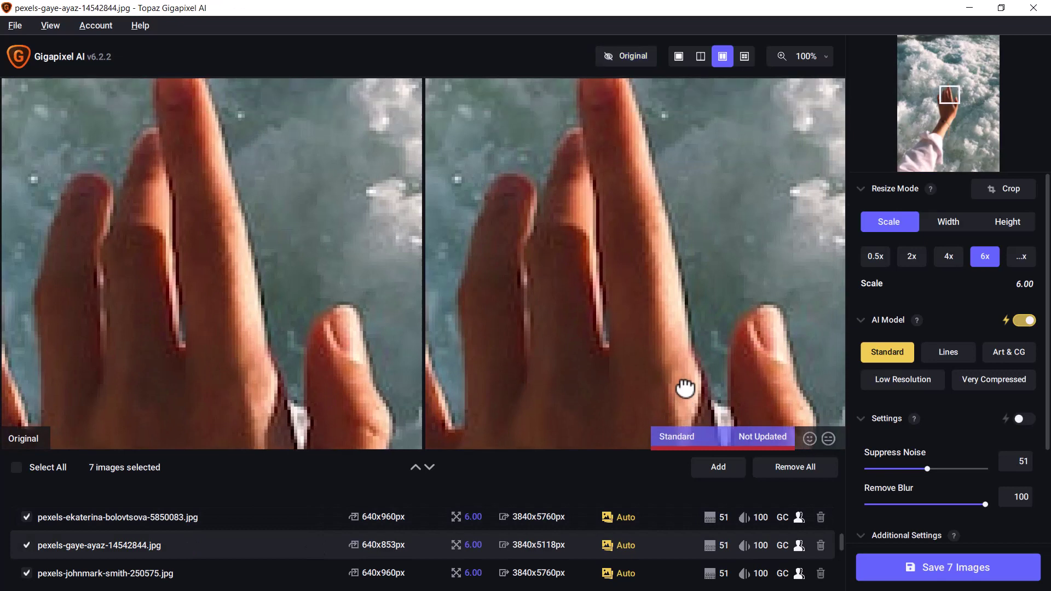
Preview the cat photo and compare its eyes and fur with the original at 50% and 200% zoom.
{"action": "left_click", "coordinate": [143, 574]}
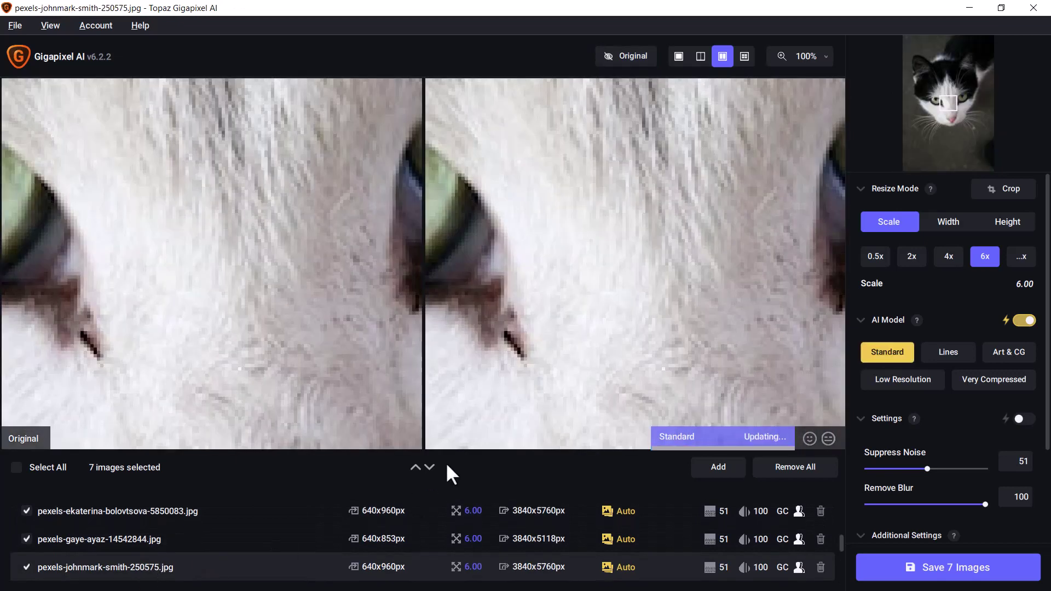
{"action": "left_click", "coordinate": [824, 58]}
{"action": "left_click", "coordinate": [767, 132]}
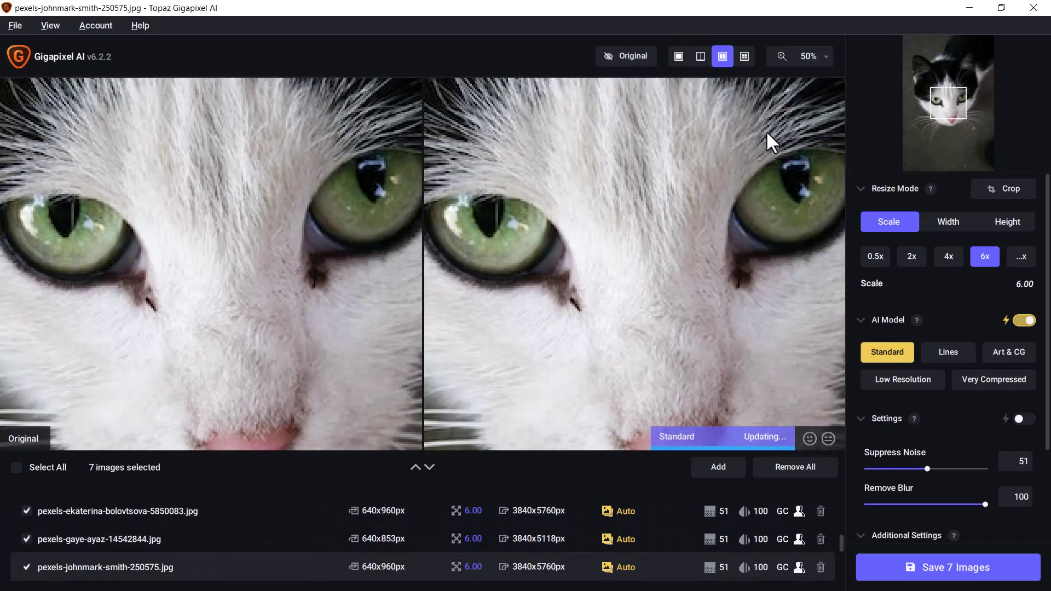
{"action": "left_click_drag", "start_coordinate": [526, 134], "coordinate": [627, 147]}
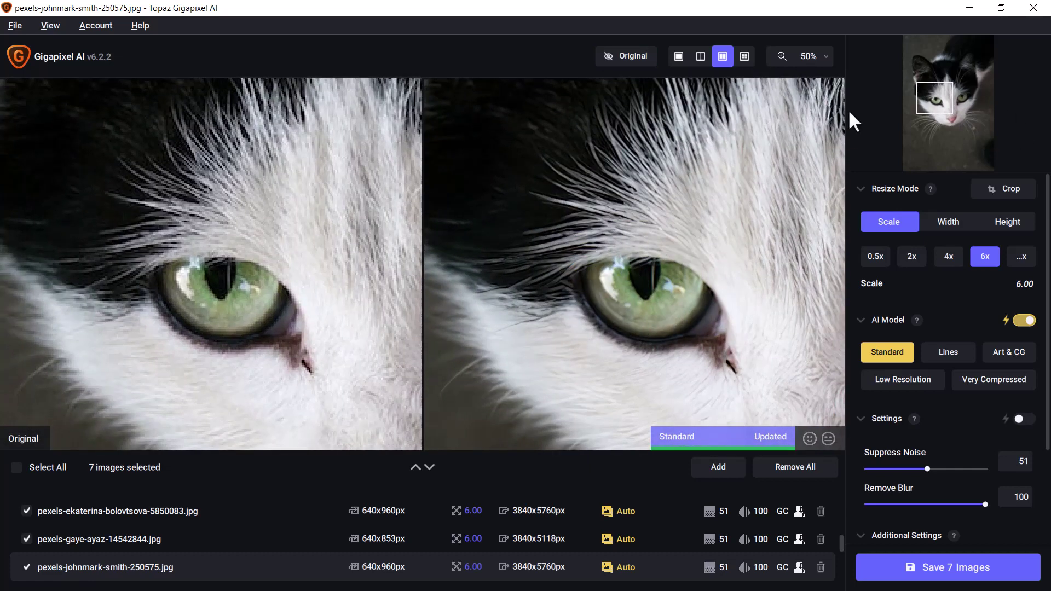
{"action": "left_click", "coordinate": [832, 62]}
{"action": "left_click", "coordinate": [711, 174]}
{"action": "left_click_drag", "start_coordinate": [715, 177], "coordinate": [699, 202]}
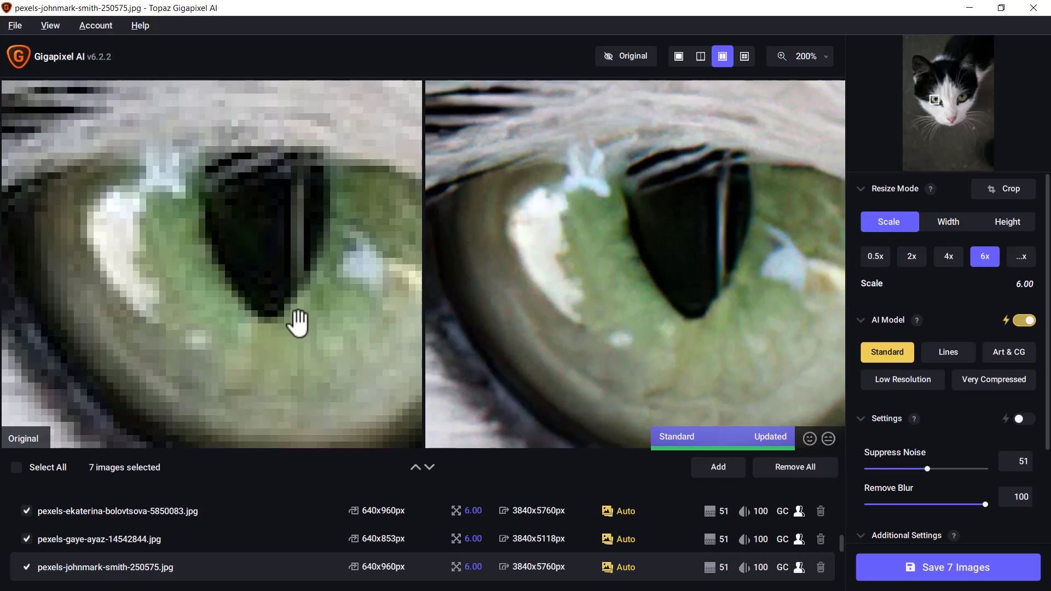
Preview the photo of the seated woman and crop it to her head and shoulders, about 1548x1399 px.
{"action": "scroll", "coordinate": [76, 582], "scroll_direction": "down", "scroll_amount": 3}
{"action": "left_click", "coordinate": [86, 551]}
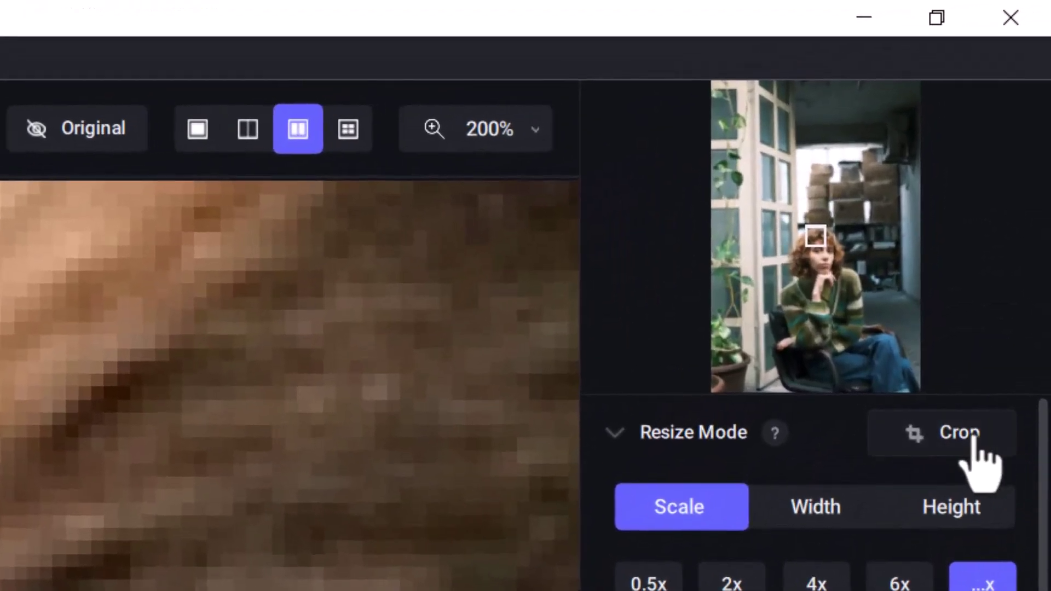
{"action": "left_click", "coordinate": [1010, 189]}
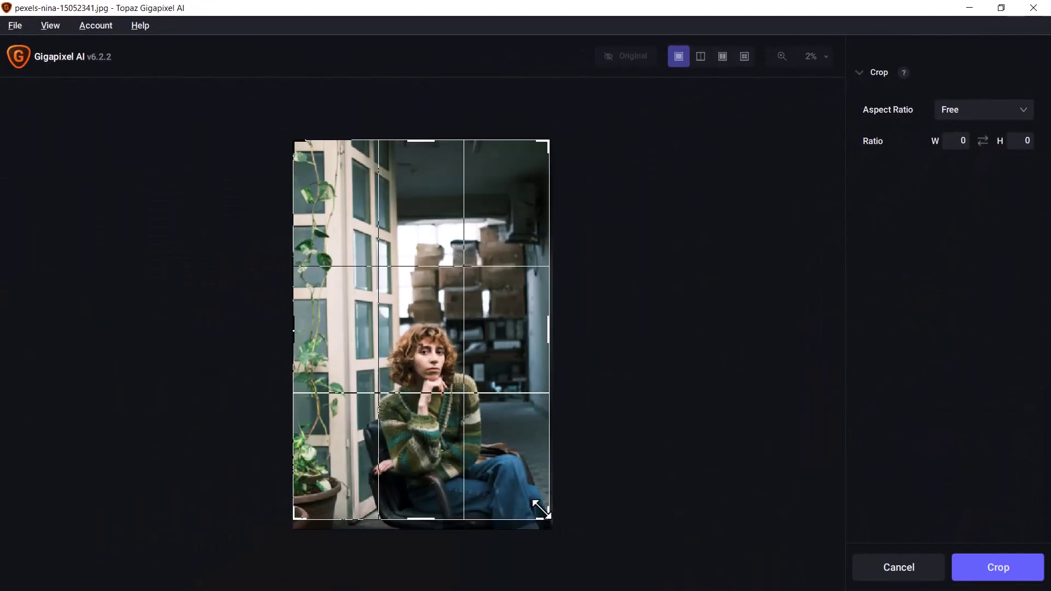
{"action": "left_click_drag", "start_coordinate": [554, 528], "coordinate": [479, 402]}
{"action": "left_click_drag", "start_coordinate": [298, 144], "coordinate": [384, 316]}
{"action": "left_click", "coordinate": [1014, 569]}
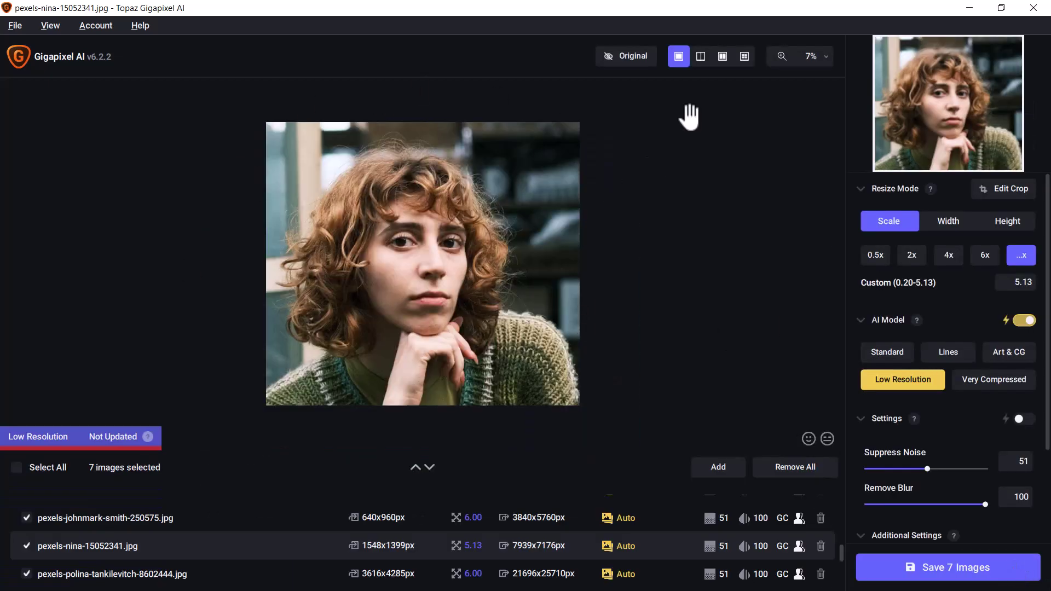
Show the cropped portrait side by side with the original at 50% zoom and inspect the eye and nose.
{"action": "left_click", "coordinate": [723, 57]}
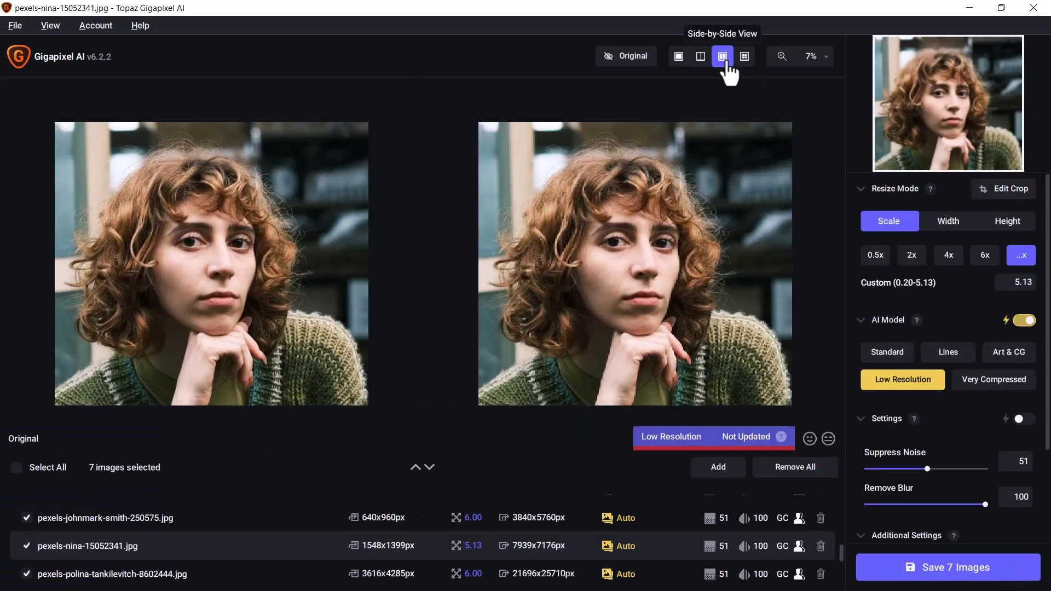
{"action": "left_click", "coordinate": [828, 57]}
{"action": "left_click", "coordinate": [758, 130]}
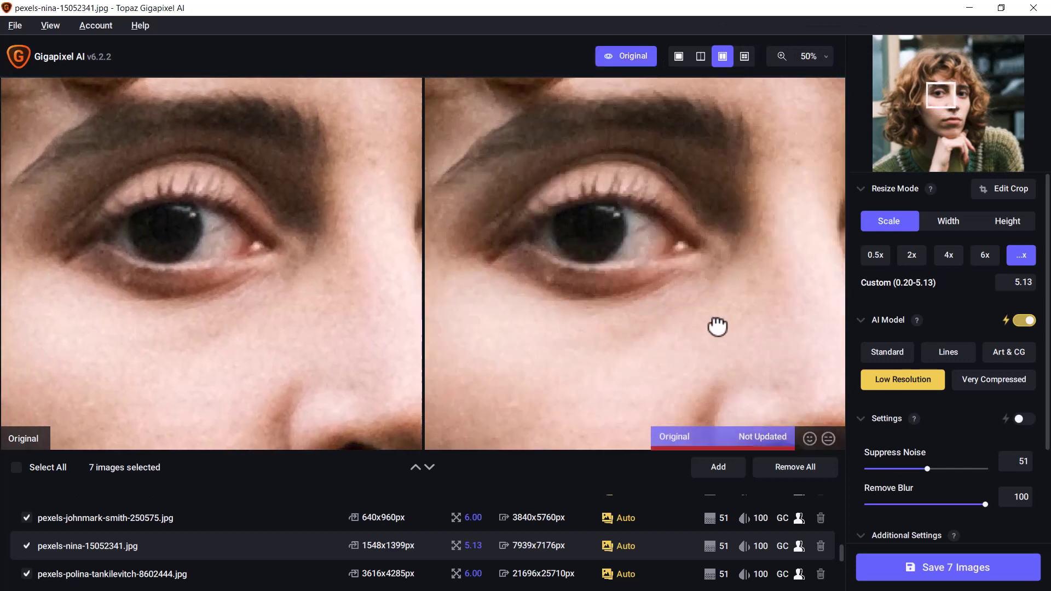
{"action": "left_click_drag", "start_coordinate": [717, 324], "coordinate": [650, 162]}
Set the Face Recovery Strength to 68 for the selected images.
{"action": "scroll", "coordinate": [927, 488], "scroll_direction": "down", "scroll_amount": 2}
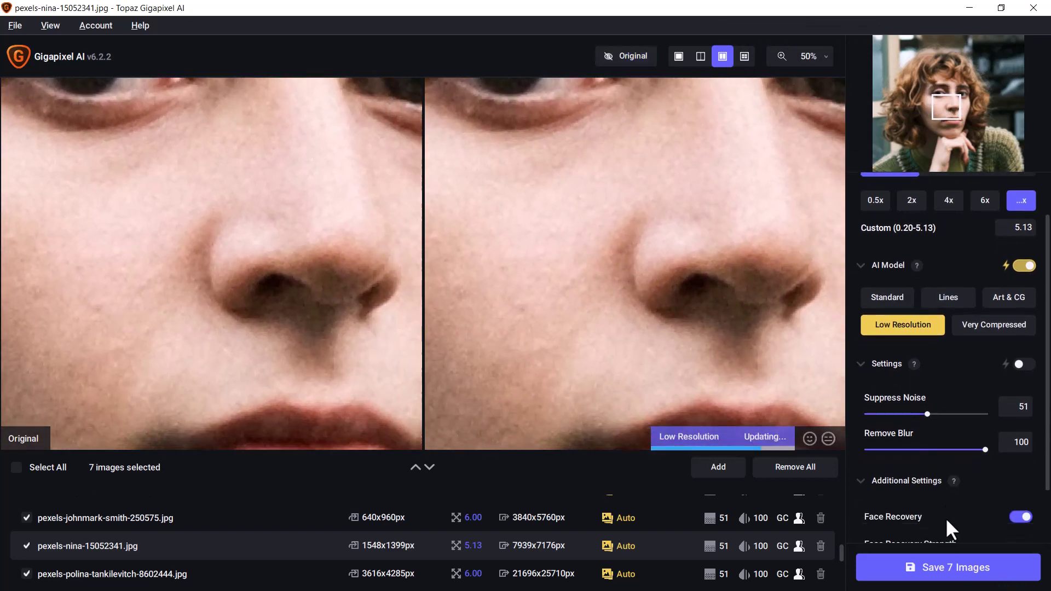
{"action": "scroll", "coordinate": [945, 518], "scroll_direction": "down", "scroll_amount": 2}
{"action": "left_click_drag", "start_coordinate": [987, 502], "coordinate": [948, 503]}
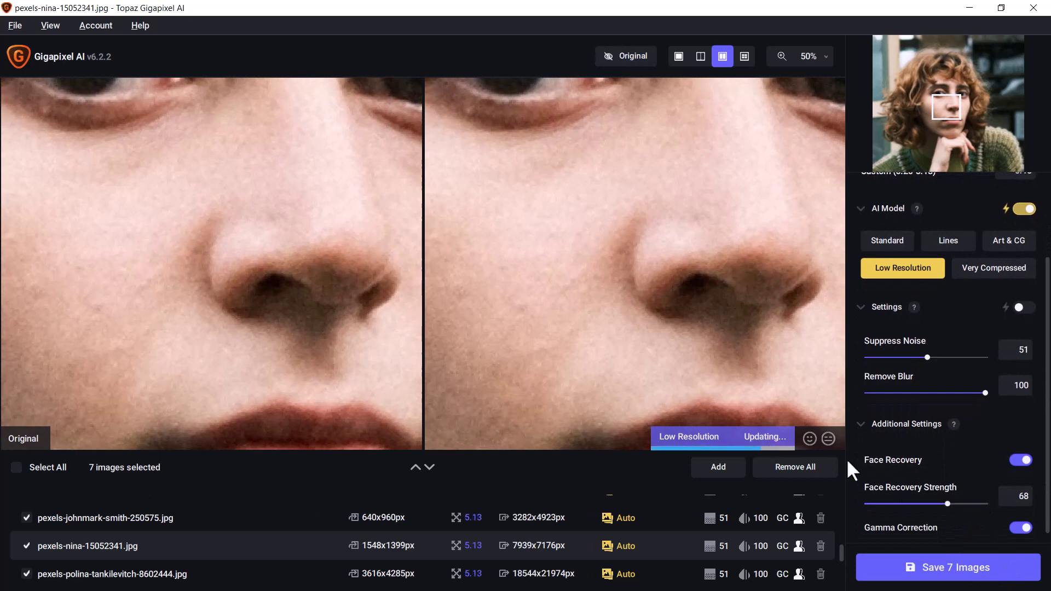
Compare the cropped portrait's eye with the original, then the whole face at 22% zoom.
{"action": "left_click_drag", "start_coordinate": [710, 334], "coordinate": [793, 376]}
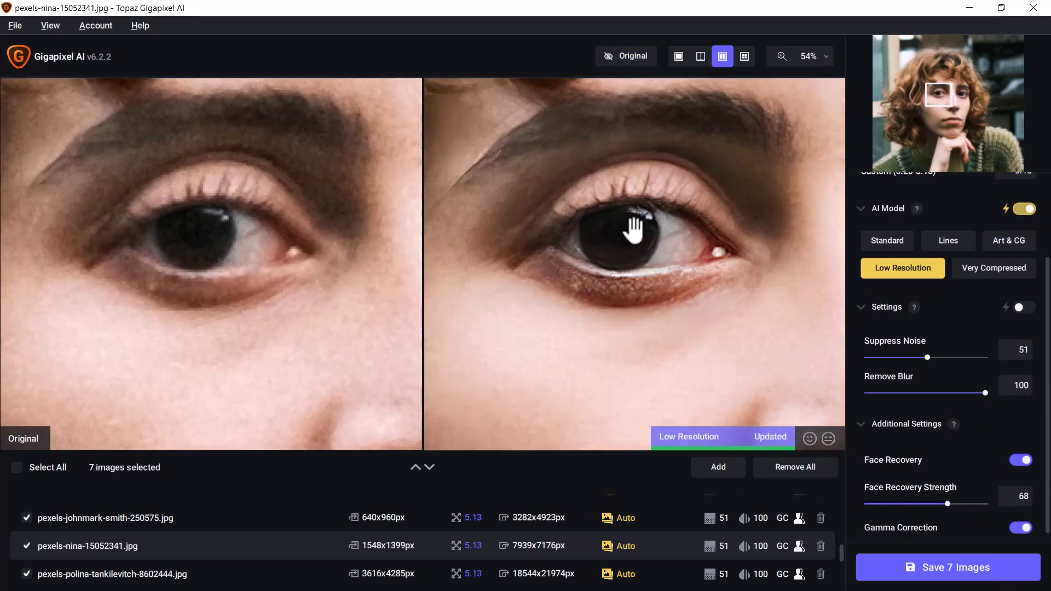
{"action": "left_click", "coordinate": [824, 59]}
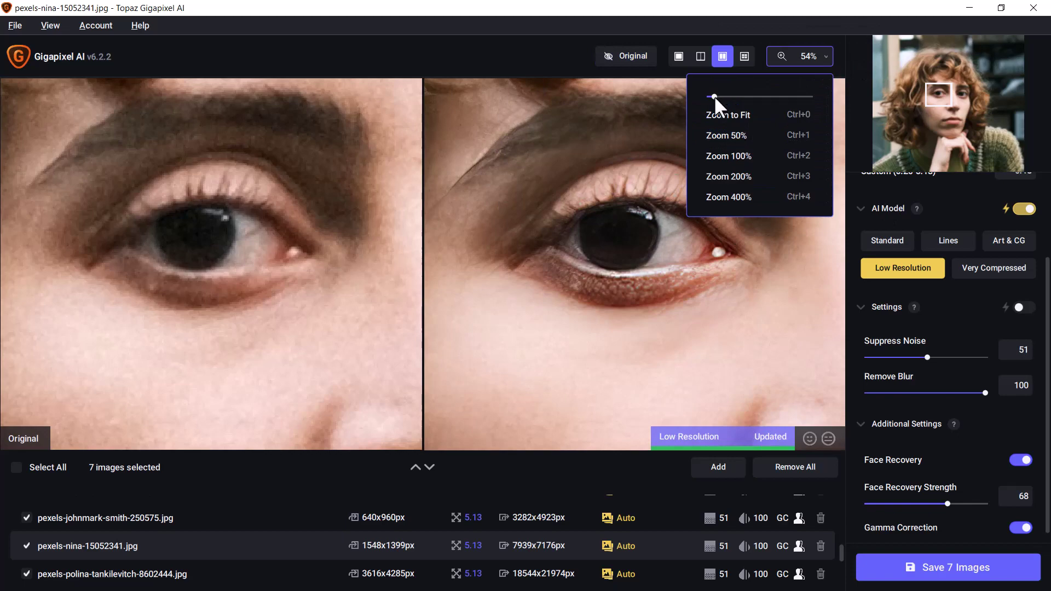
{"action": "left_click_drag", "start_coordinate": [715, 95], "coordinate": [710, 96]}
{"action": "left_click", "coordinate": [651, 312]}
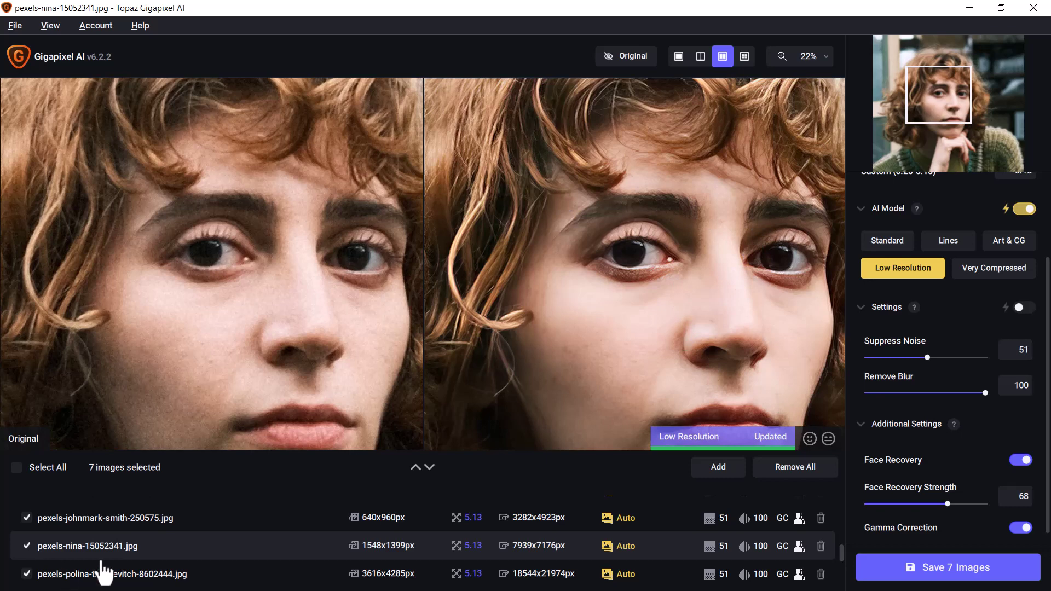
Preview the instant photo of two women on the grass and compare both faces with the original.
{"action": "left_click", "coordinate": [107, 582]}
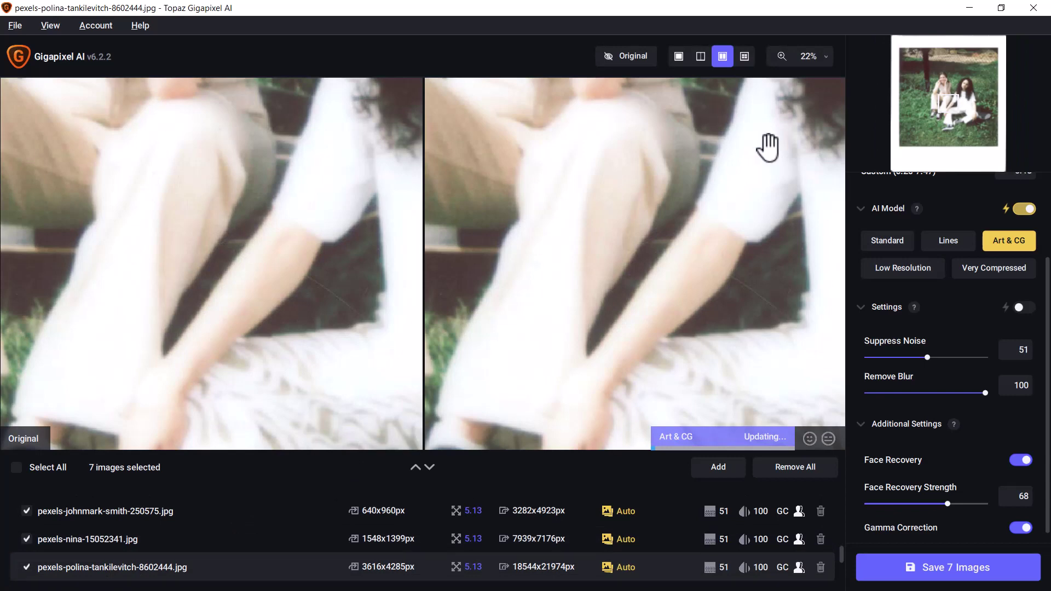
{"action": "left_click_drag", "start_coordinate": [768, 147], "coordinate": [408, 488]}
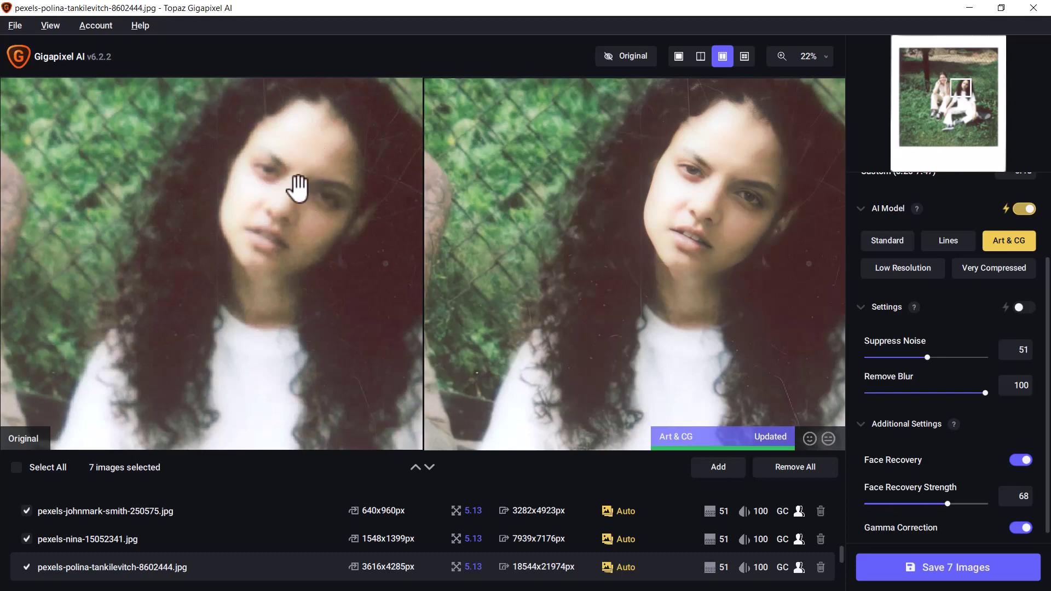
{"action": "left_click_drag", "start_coordinate": [961, 87], "coordinate": [941, 81]}
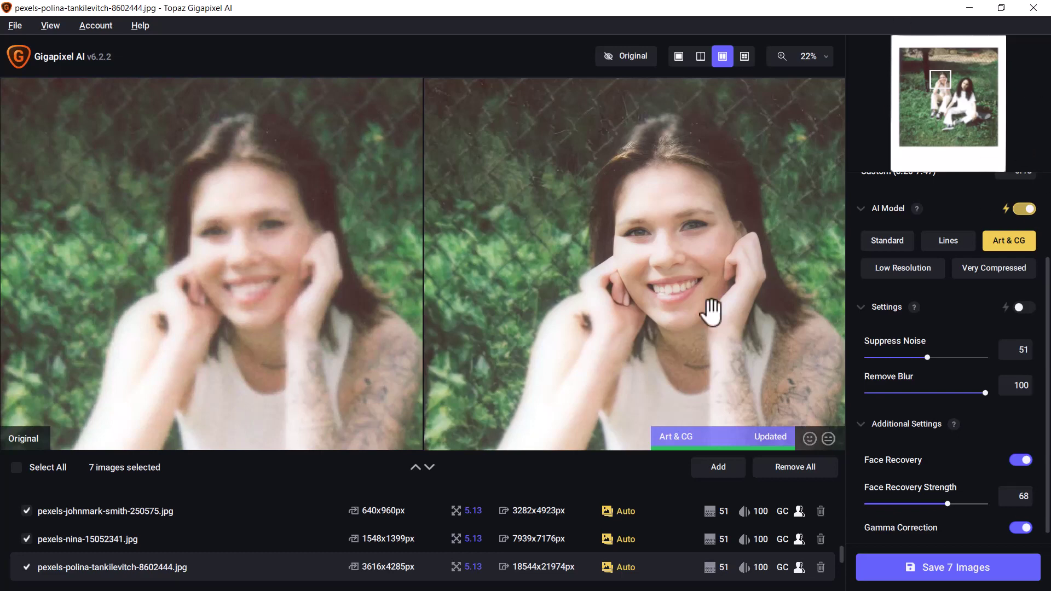
Clear the current image selection and select only Twitter.jpg.
{"action": "scroll", "coordinate": [582, 520], "scroll_direction": "down", "scroll_amount": 2}
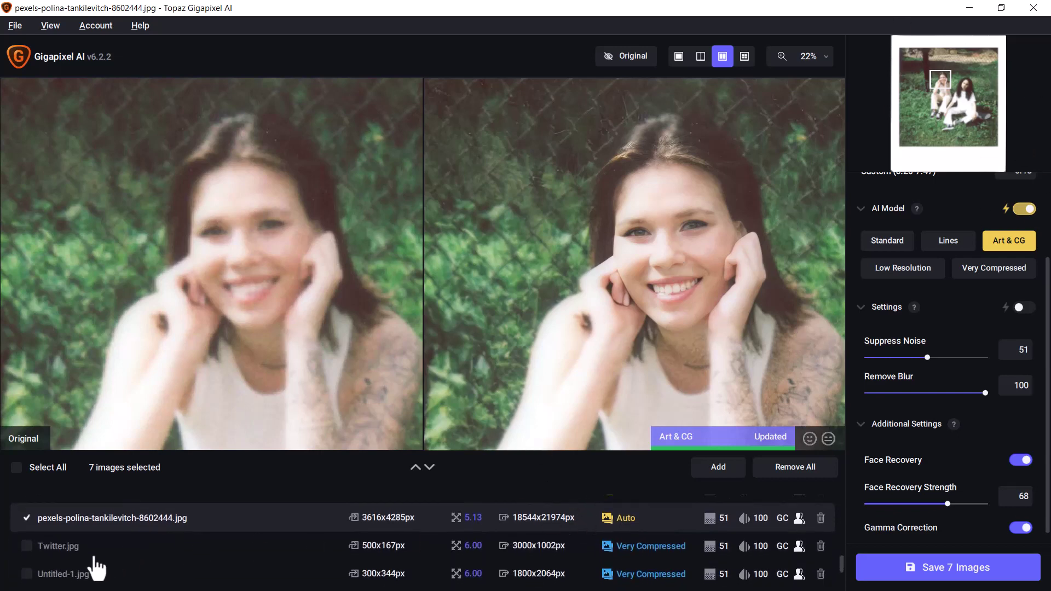
{"action": "left_click", "coordinate": [17, 467]}
{"action": "left_click", "coordinate": [17, 467]}
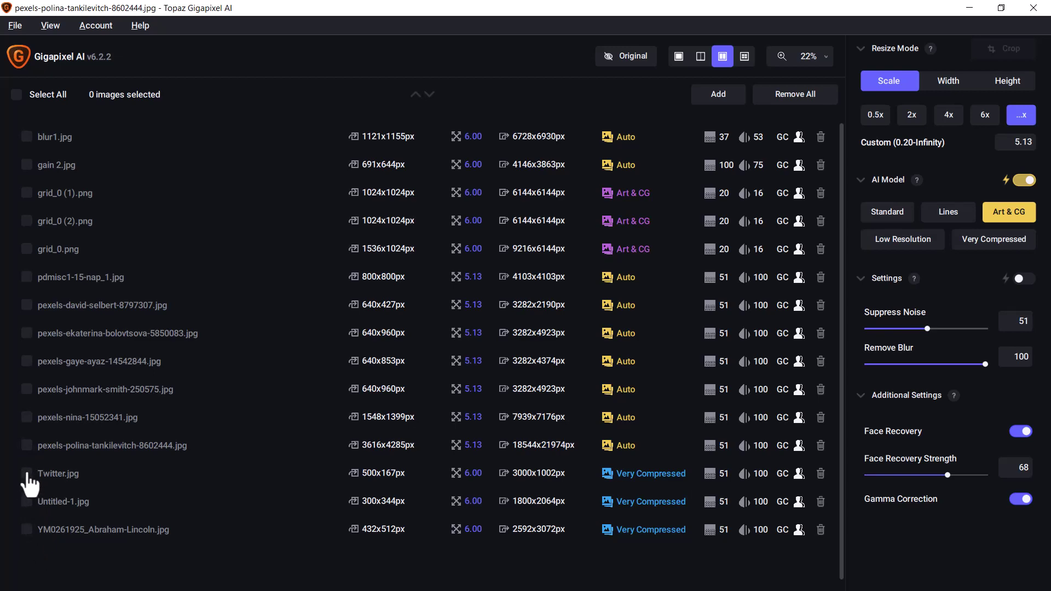
{"action": "left_click", "coordinate": [27, 474]}
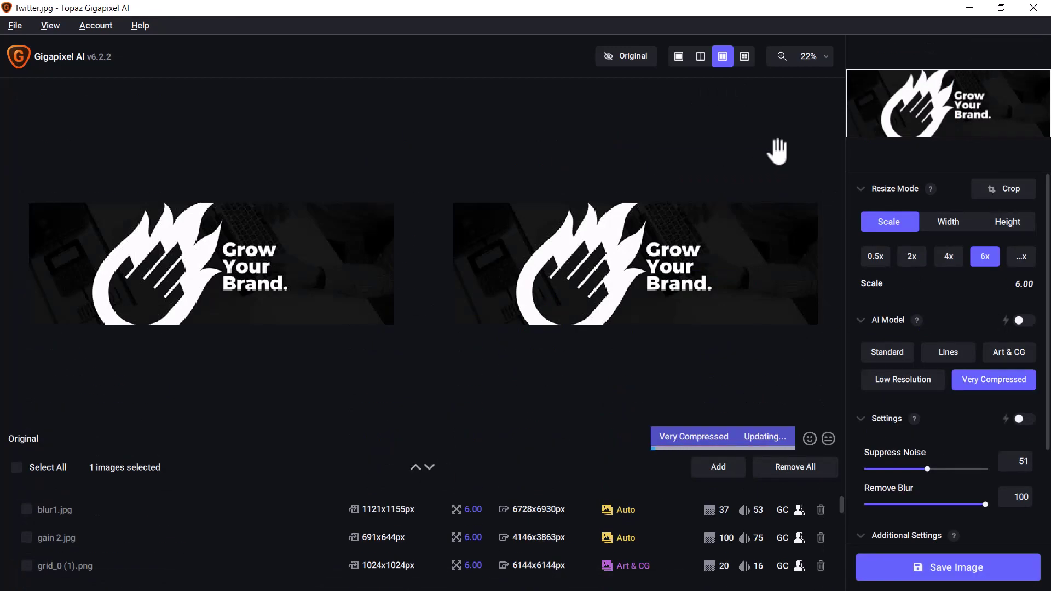
Try the Art & CG, Lines and Low Resolution models on Twitter.jpg, comparing the logo's edges at 200% zoom.
{"action": "left_click", "coordinate": [1016, 356]}
{"action": "left_click", "coordinate": [821, 58]}
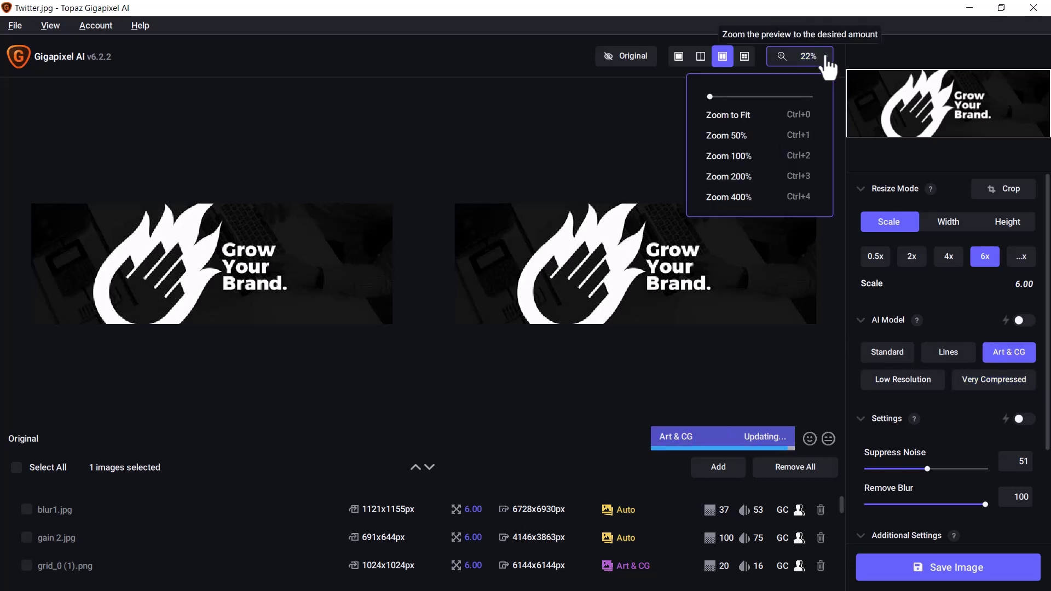
{"action": "left_click", "coordinate": [765, 174]}
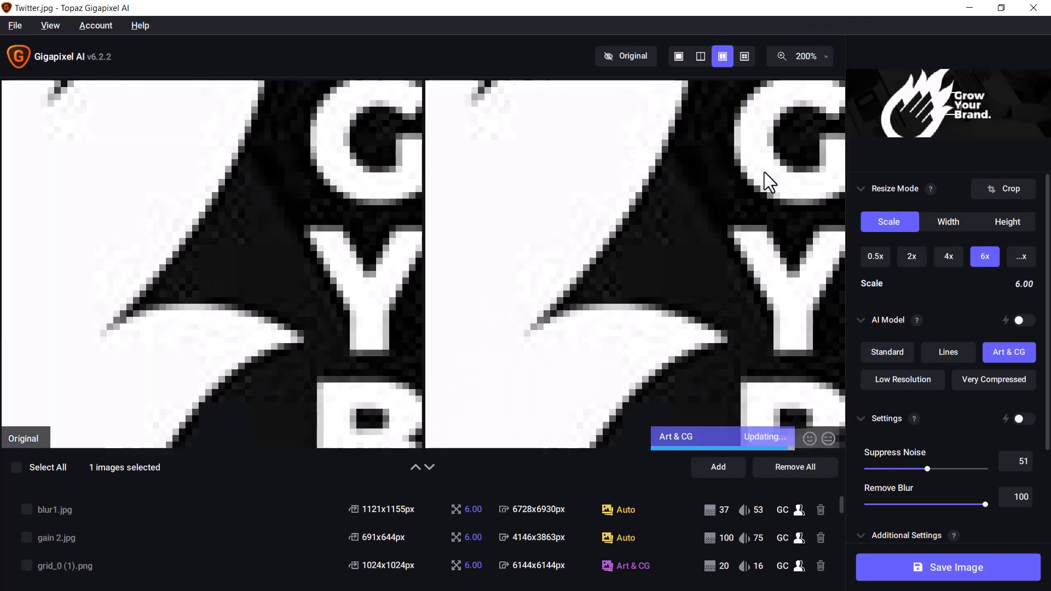
{"action": "left_click_drag", "start_coordinate": [668, 236], "coordinate": [695, 342]}
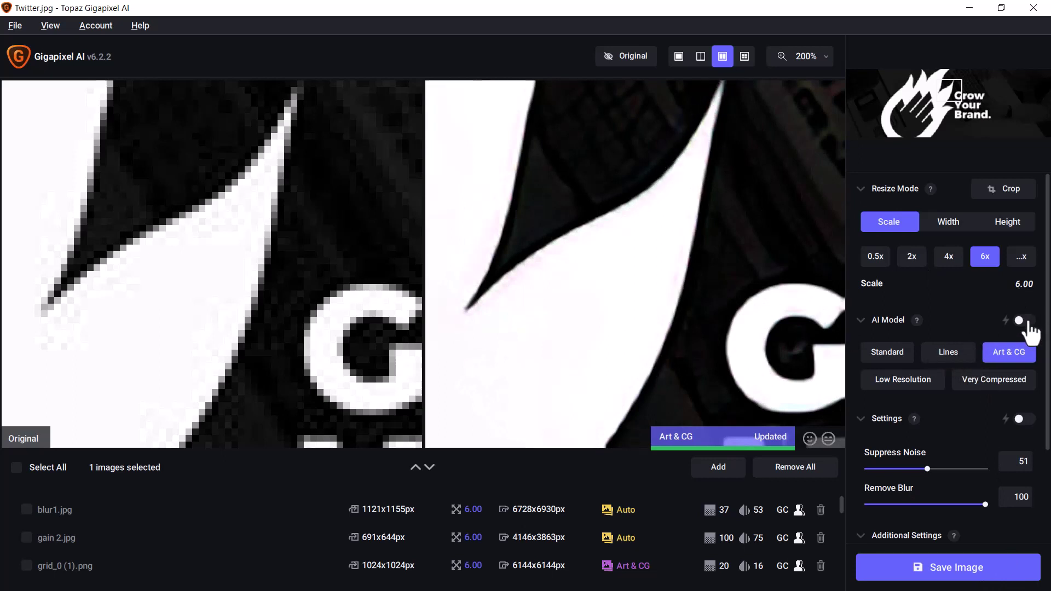
{"action": "left_click", "coordinate": [947, 355]}
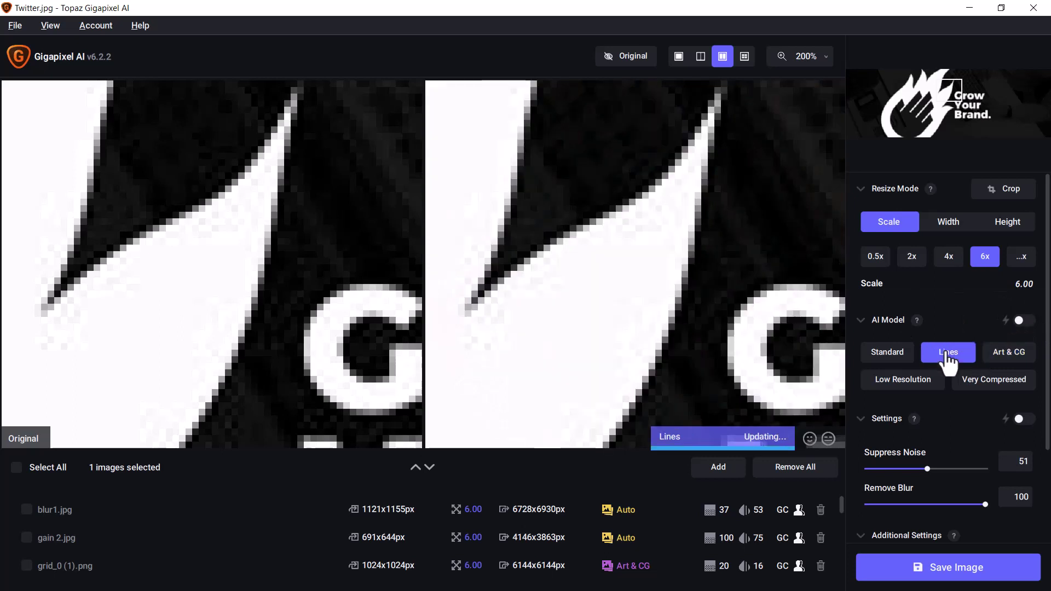
{"action": "left_click", "coordinate": [927, 390]}
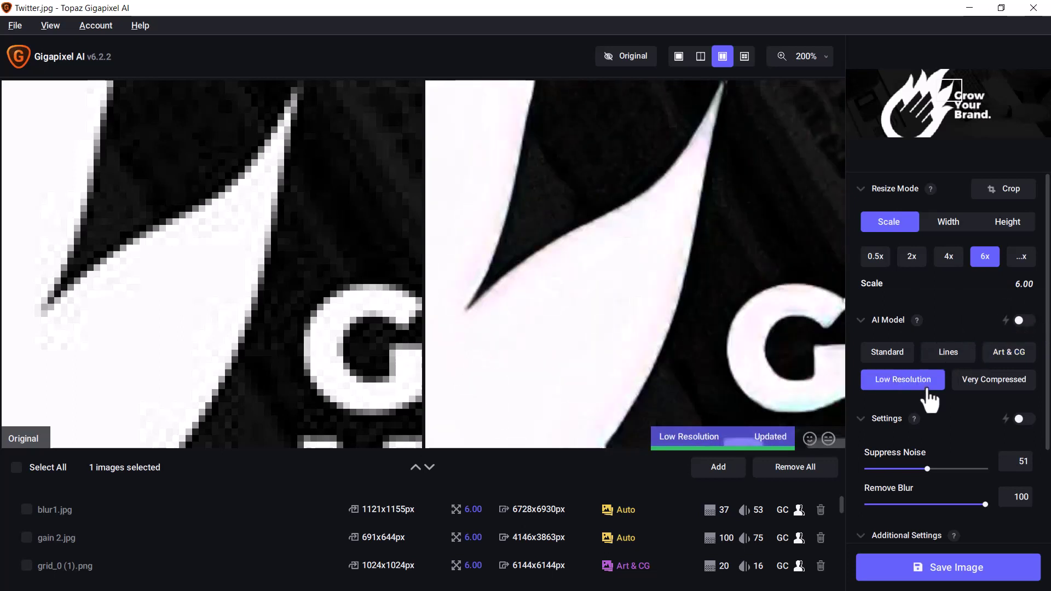
Enable automatic AI model and automatic noise and blur settings for Twitter.jpg, comparing the flame and lettering with the original.
{"action": "left_click", "coordinate": [1021, 322]}
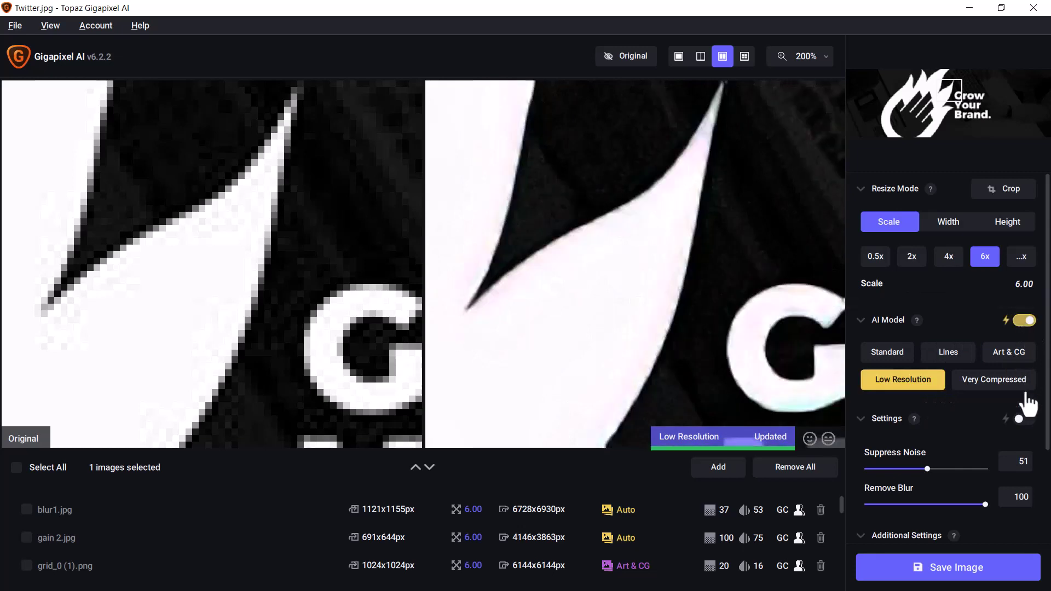
{"action": "left_click", "coordinate": [1024, 420]}
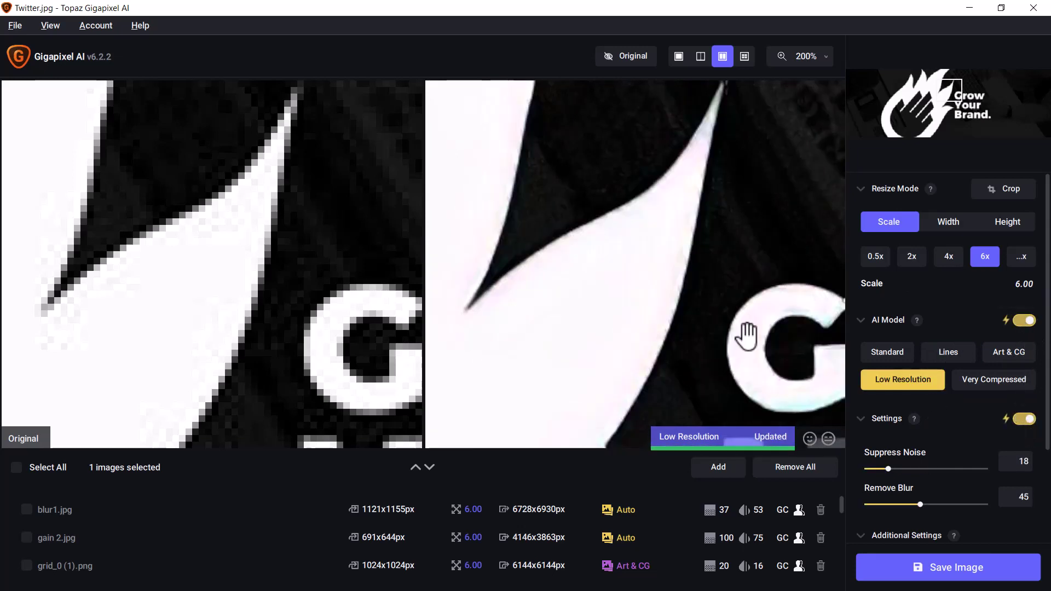
{"action": "left_click_drag", "start_coordinate": [734, 329], "coordinate": [649, 221]}
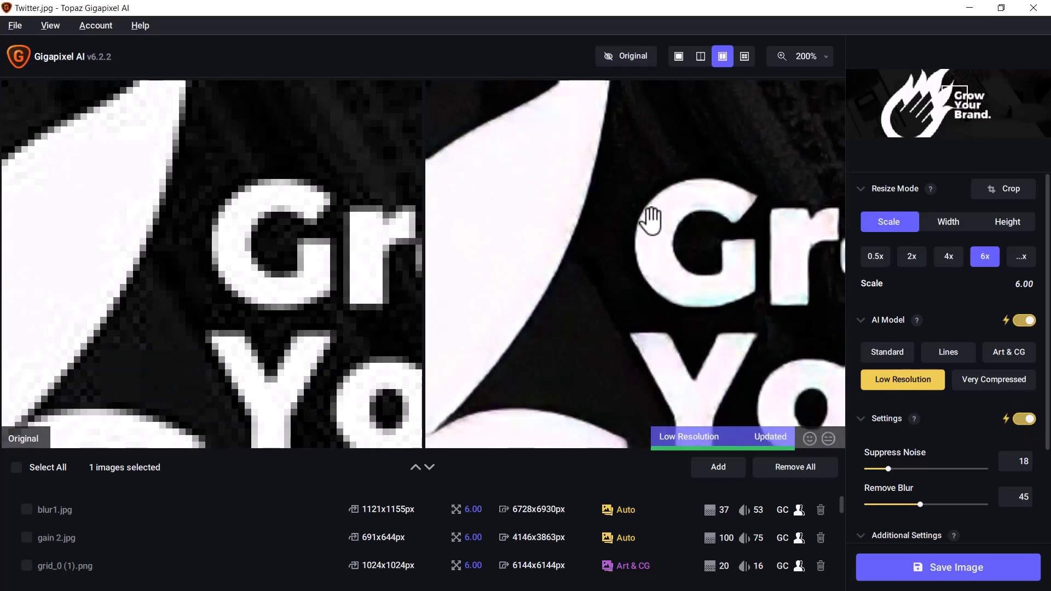
{"action": "left_click_drag", "start_coordinate": [622, 223], "coordinate": [697, 206]}
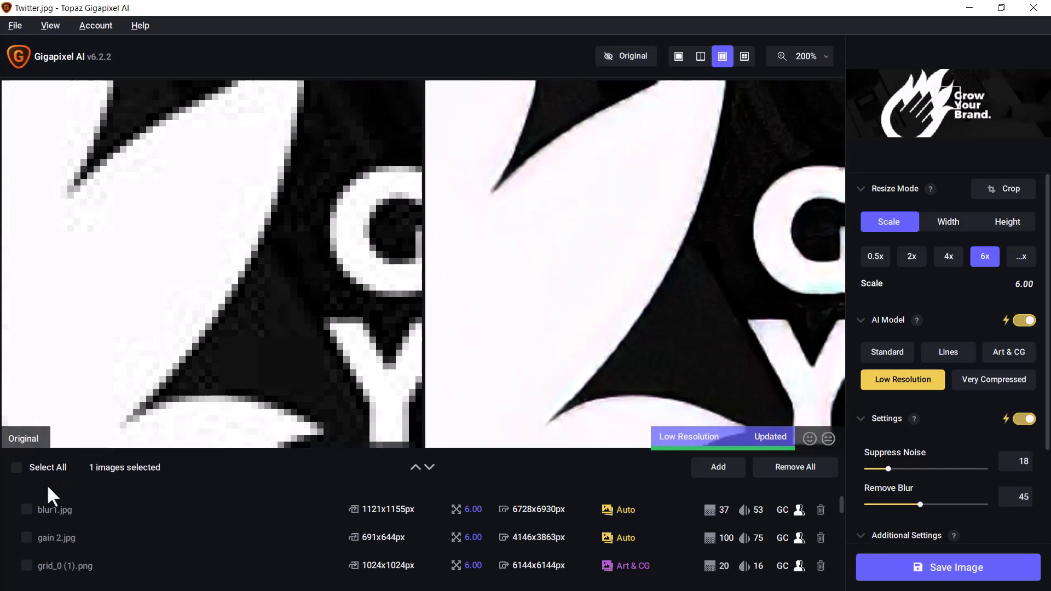
Select only YM0261925_Abraham-Lincoln.jpg in place of Twitter.jpg and compare the face in the upscaled preview with the original.
{"action": "scroll", "coordinate": [33, 542], "scroll_direction": "down", "scroll_amount": 10}
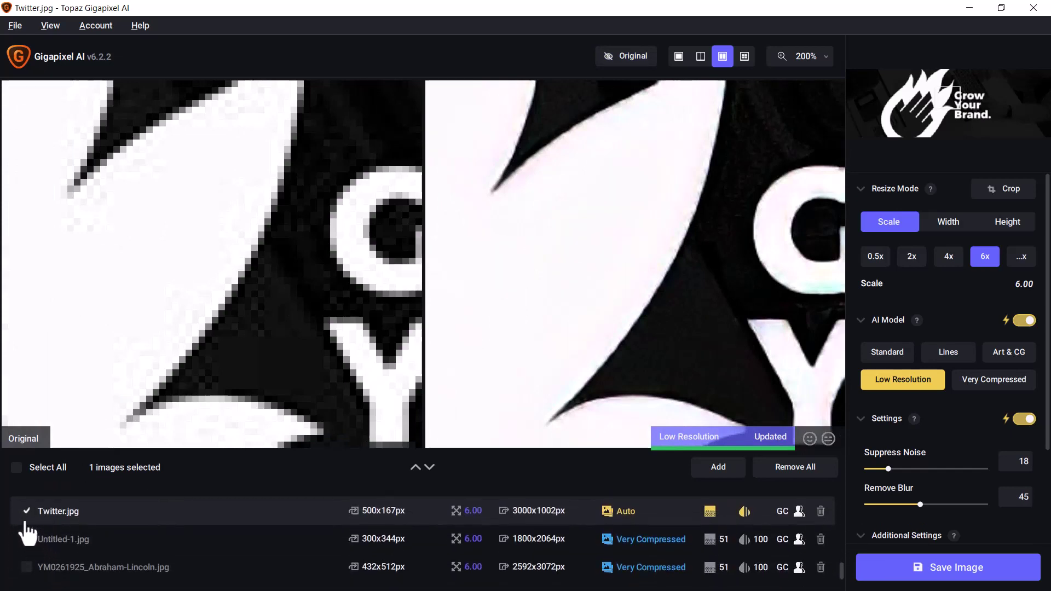
{"action": "left_click", "coordinate": [27, 511]}
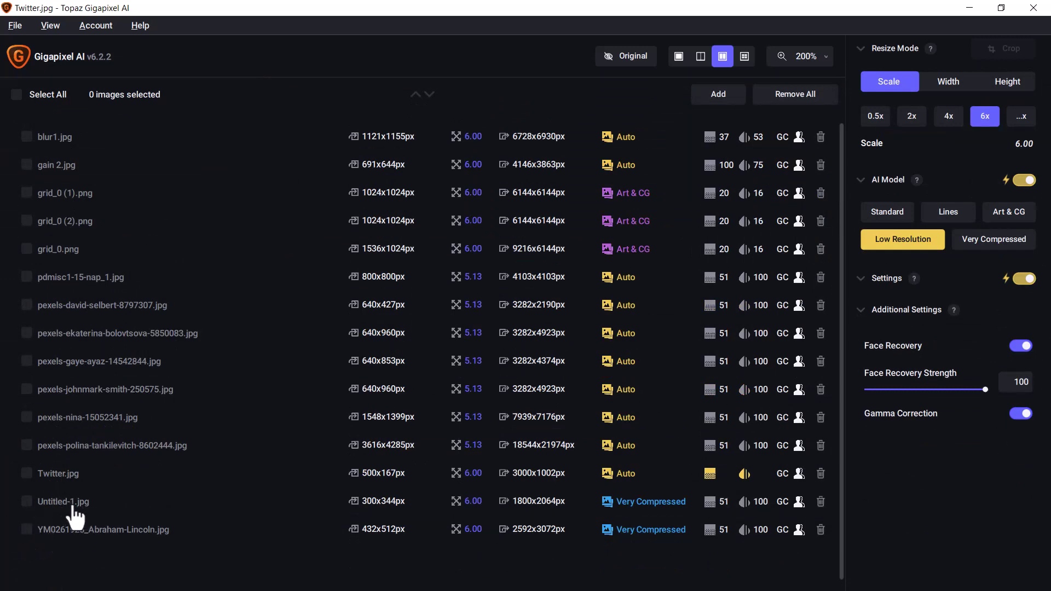
{"action": "left_click", "coordinate": [26, 529]}
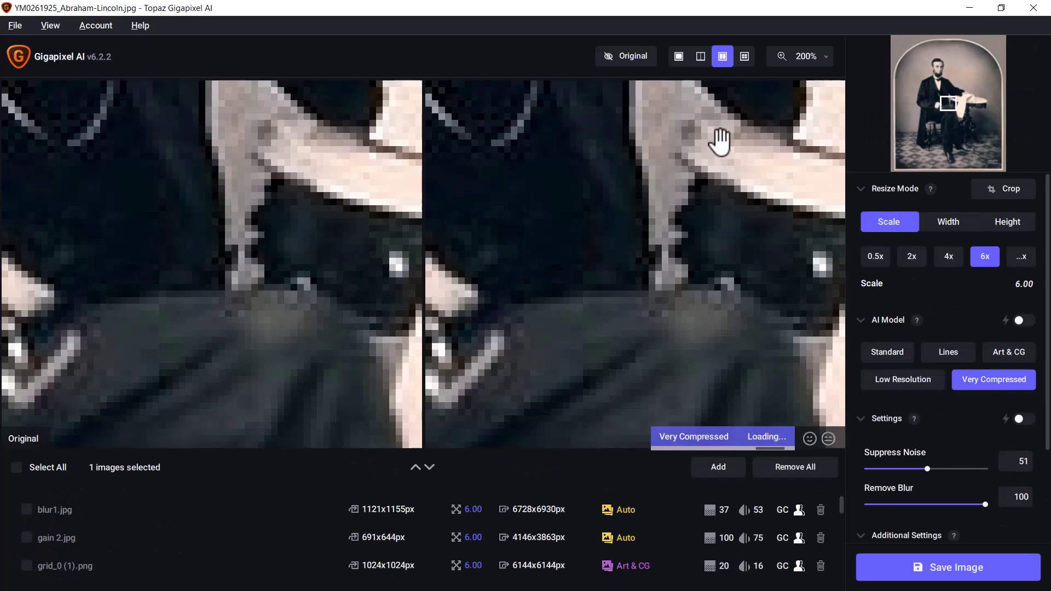
{"action": "left_click_drag", "start_coordinate": [951, 104], "coordinate": [937, 69]}
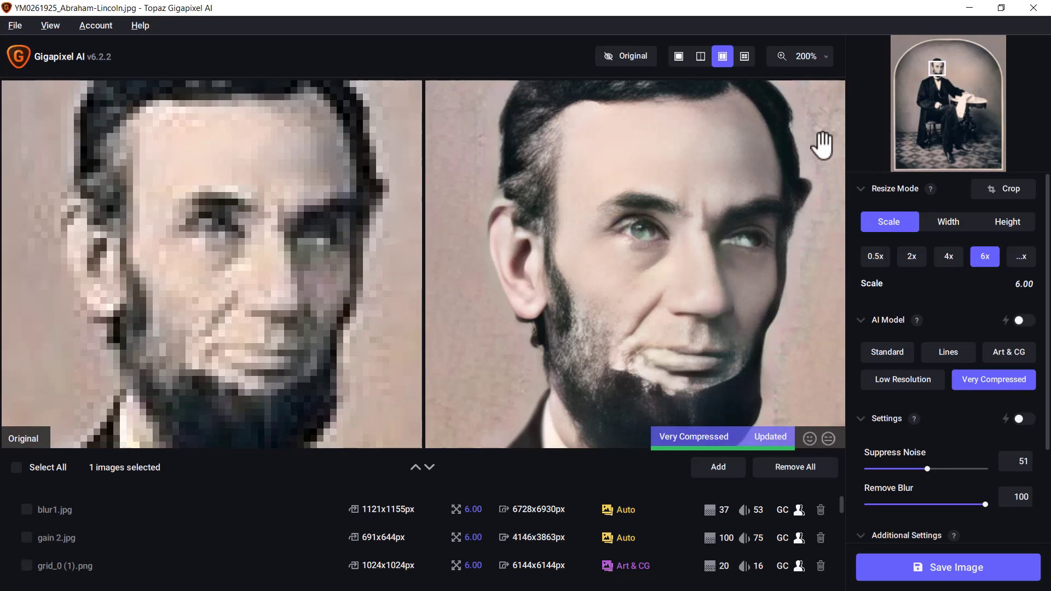
Crop the Abraham Lincoln portrait to 273x299 px around the seated man, trimming the surrounding frame and background.
{"action": "left_click", "coordinate": [1007, 189]}
{"action": "left_click_drag", "start_coordinate": [286, 170], "coordinate": [326, 190]}
{"action": "left_click", "coordinate": [998, 567]}
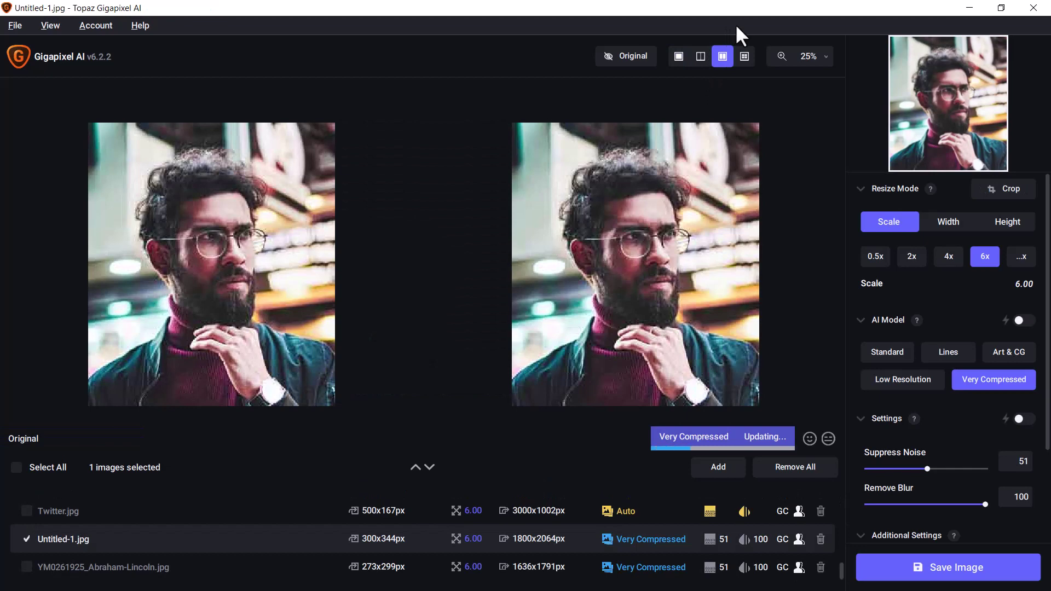
Zoom the Untitled-1.jpg preview to 100% and compare the bearded man's face with the original.
{"action": "left_click", "coordinate": [826, 59]}
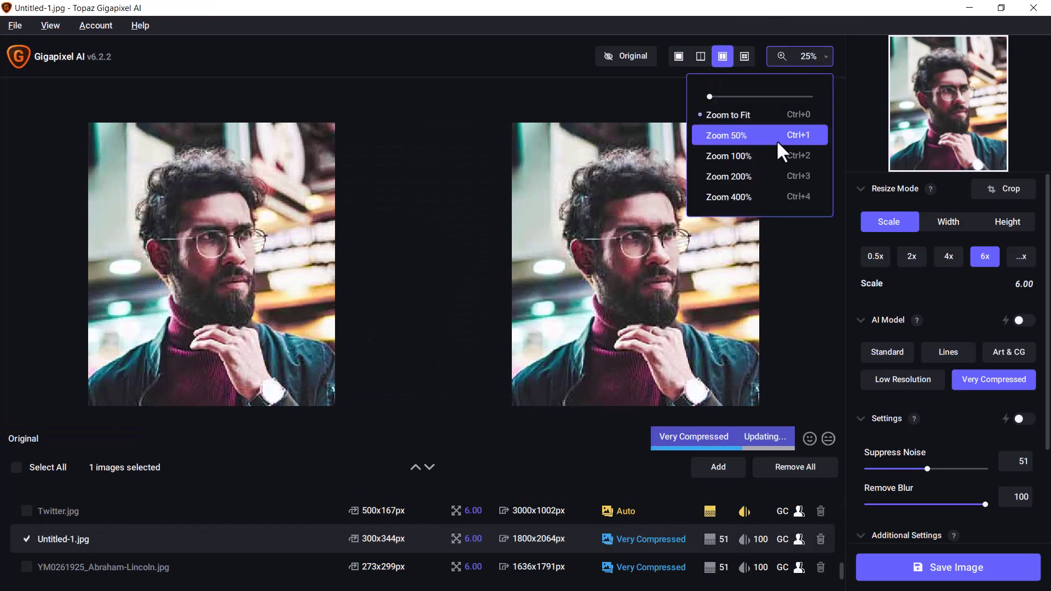
{"action": "left_click", "coordinate": [774, 153]}
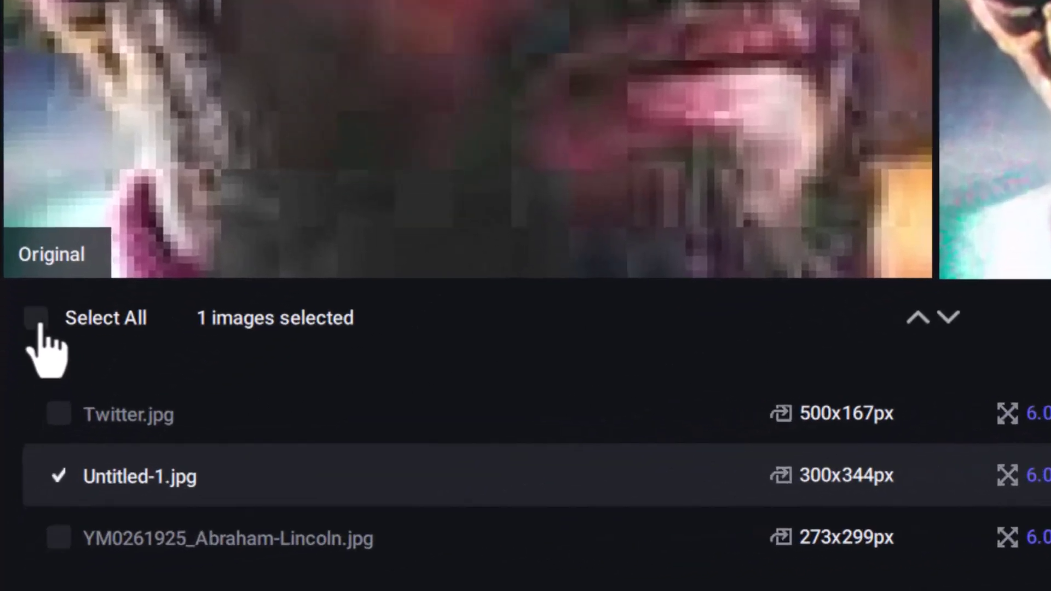
Select all images and save them as JPG at maximum quality 10, with automatic filenames, into the custom photods folder.
{"action": "left_click", "coordinate": [16, 468]}
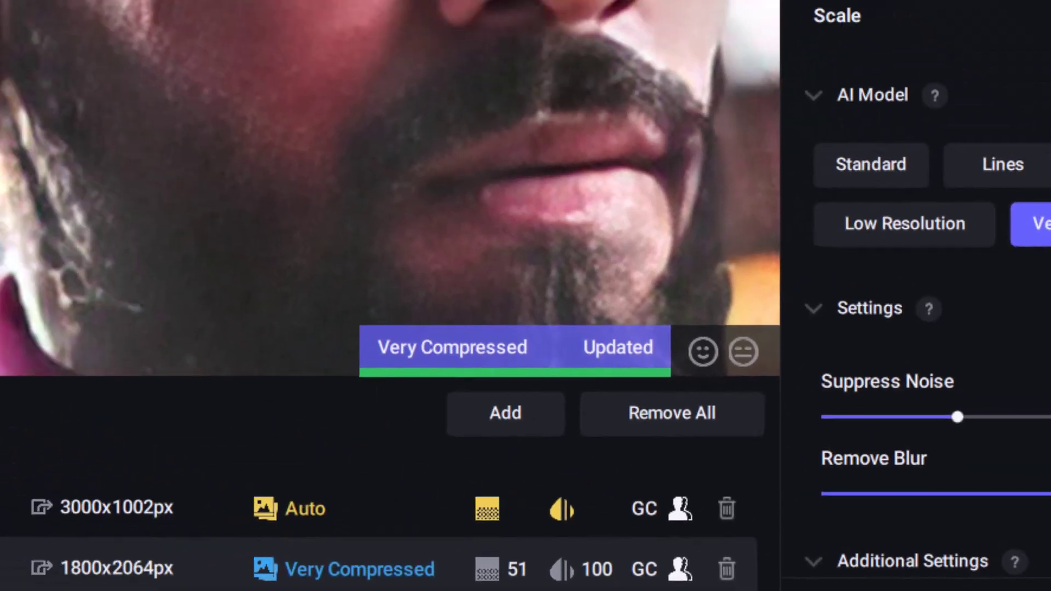
{"action": "left_click", "coordinate": [803, 539]}
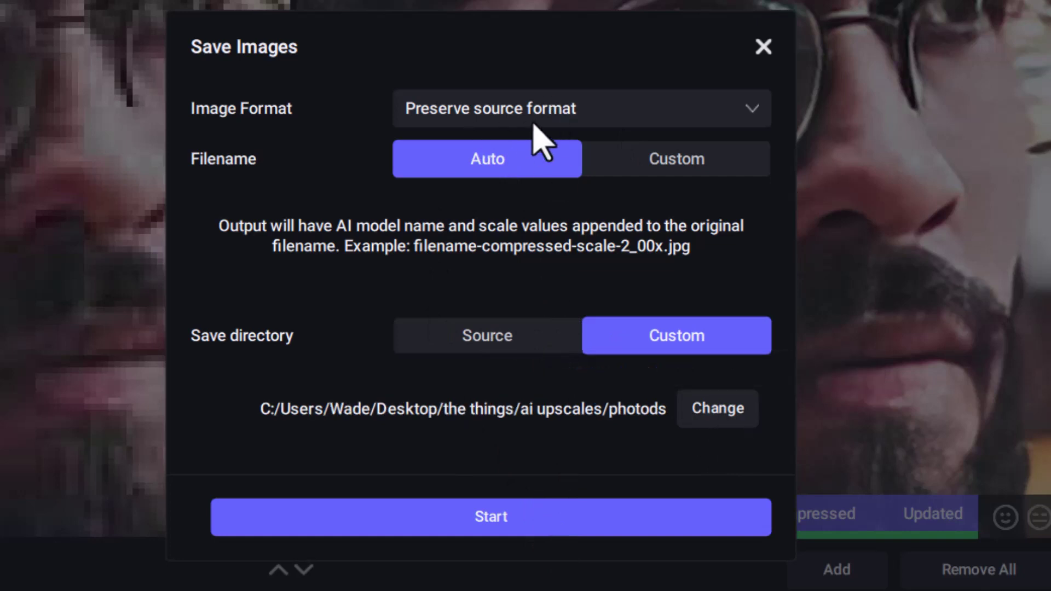
{"action": "left_click", "coordinate": [534, 123]}
{"action": "left_click", "coordinate": [466, 230]}
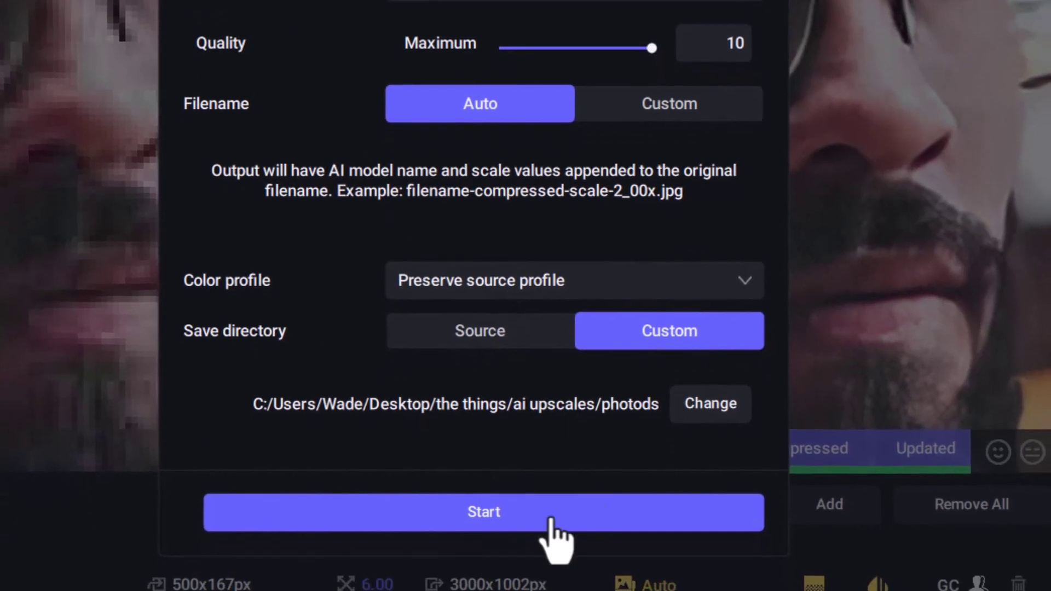
{"action": "left_click", "coordinate": [551, 519]}
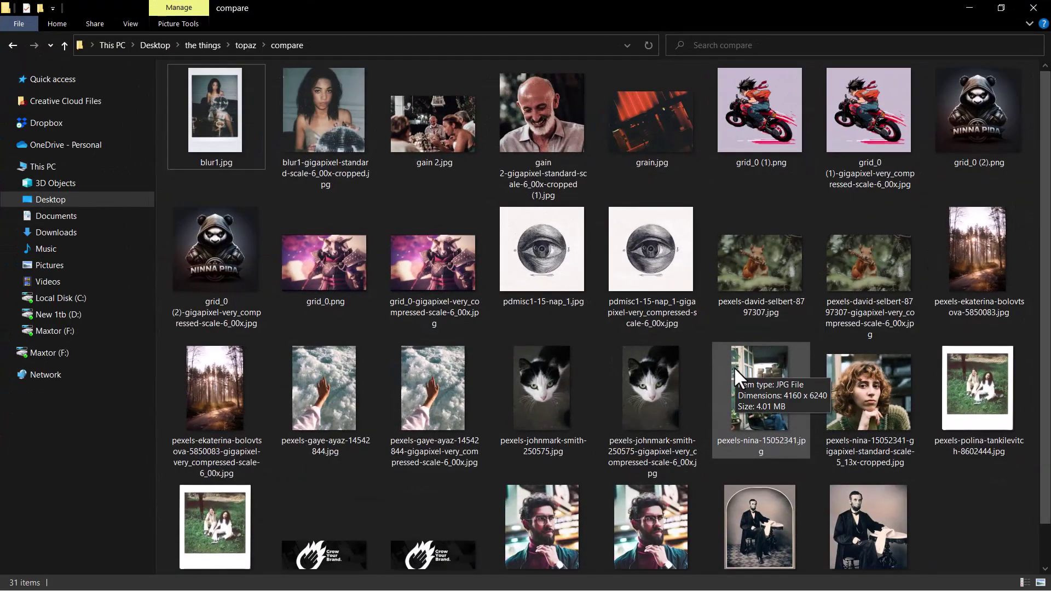
Open the original blur1.jpg from the compare folder in File Explorer and examine the woman's face and disco ball up close.
{"action": "double_click", "coordinate": [205, 114]}
{"action": "scroll", "coordinate": [616, 255], "scroll_direction": "up", "scroll_amount": 3}
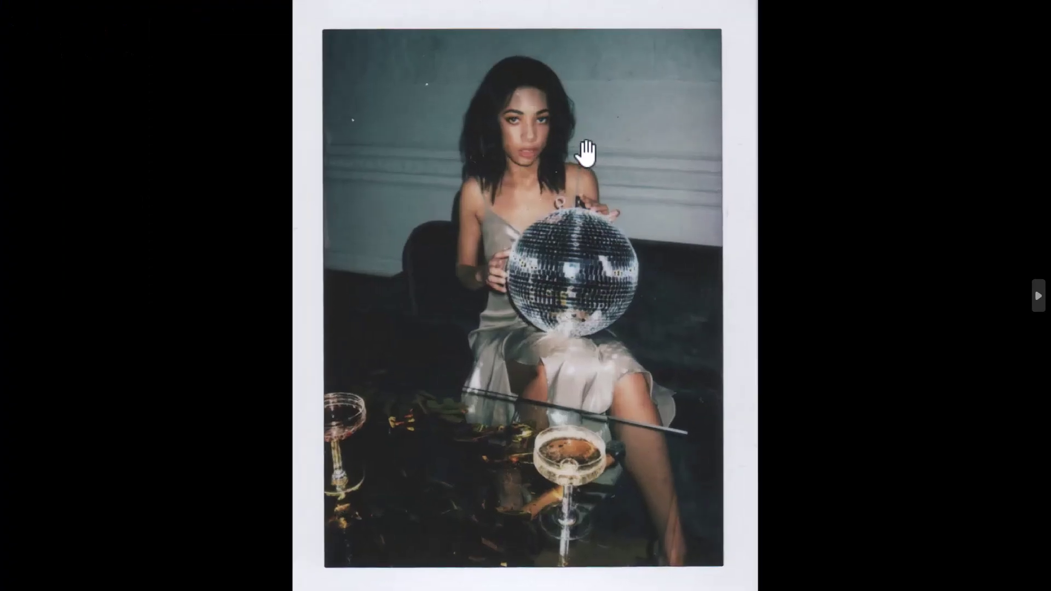
{"action": "scroll", "coordinate": [563, 160], "scroll_direction": "down", "scroll_amount": 5}
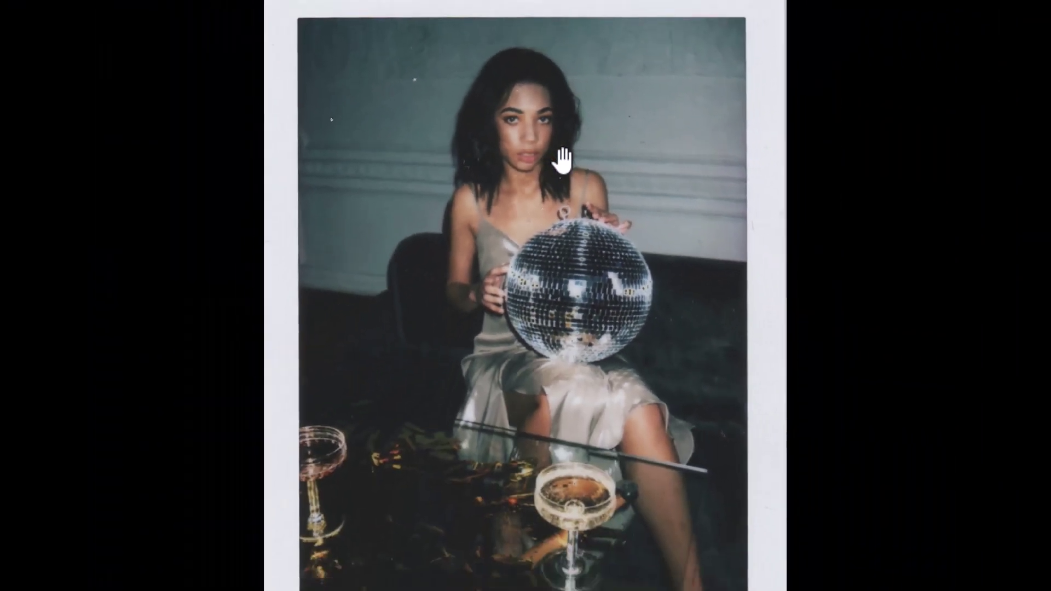
{"action": "scroll", "coordinate": [607, 72], "scroll_direction": "up", "scroll_amount": 1}
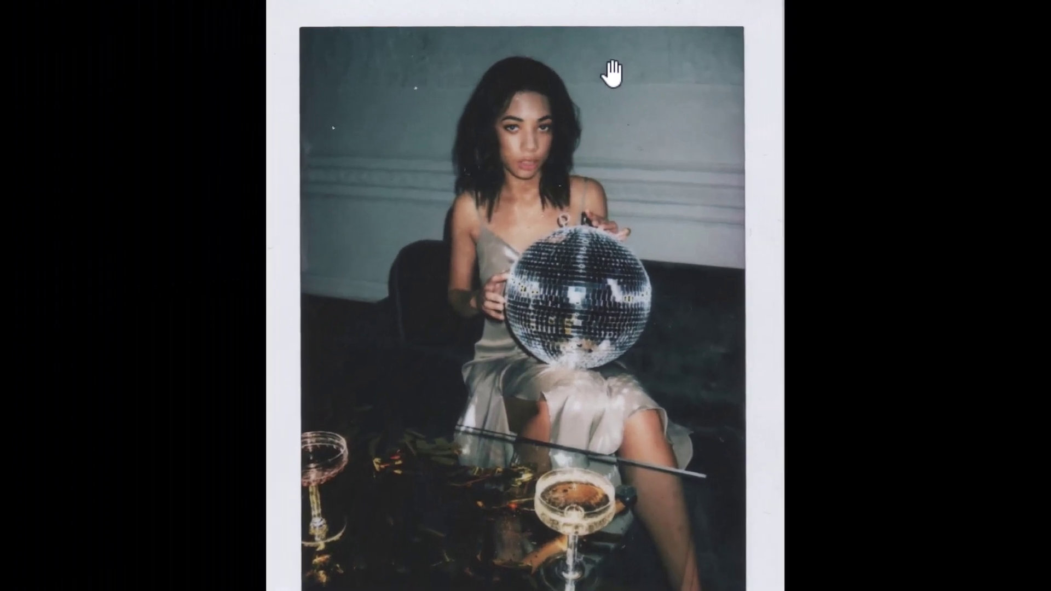
{"action": "scroll", "coordinate": [605, 82], "scroll_direction": "down", "scroll_amount": 2}
Bring up the upscaled, cropped version of blur1 and examine the detail in the woman's face and hair.
{"action": "double_click", "coordinate": [605, 78]}
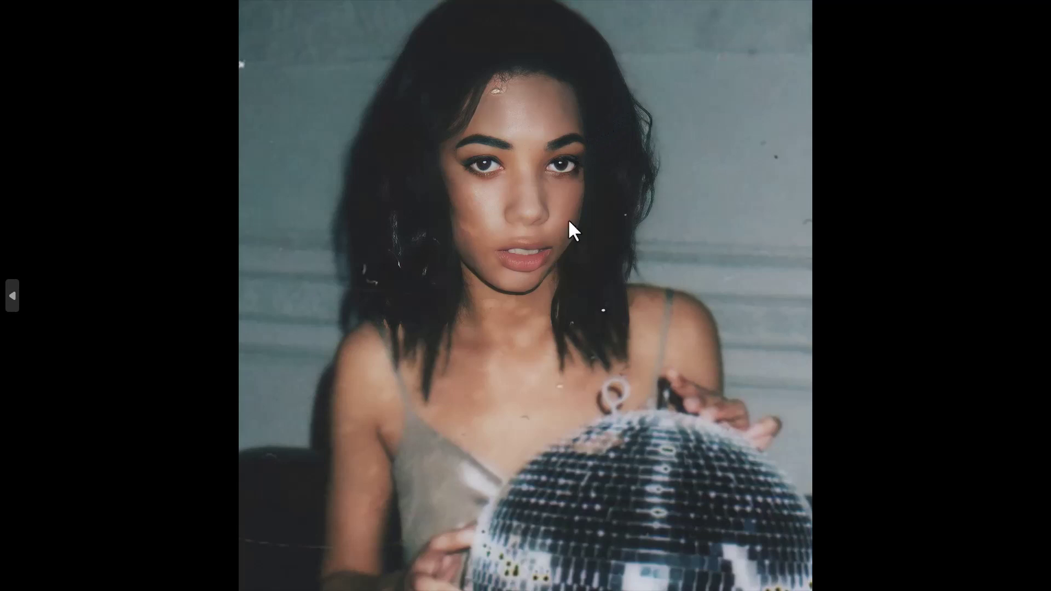
{"action": "scroll", "coordinate": [592, 200], "scroll_direction": "up", "scroll_amount": 1}
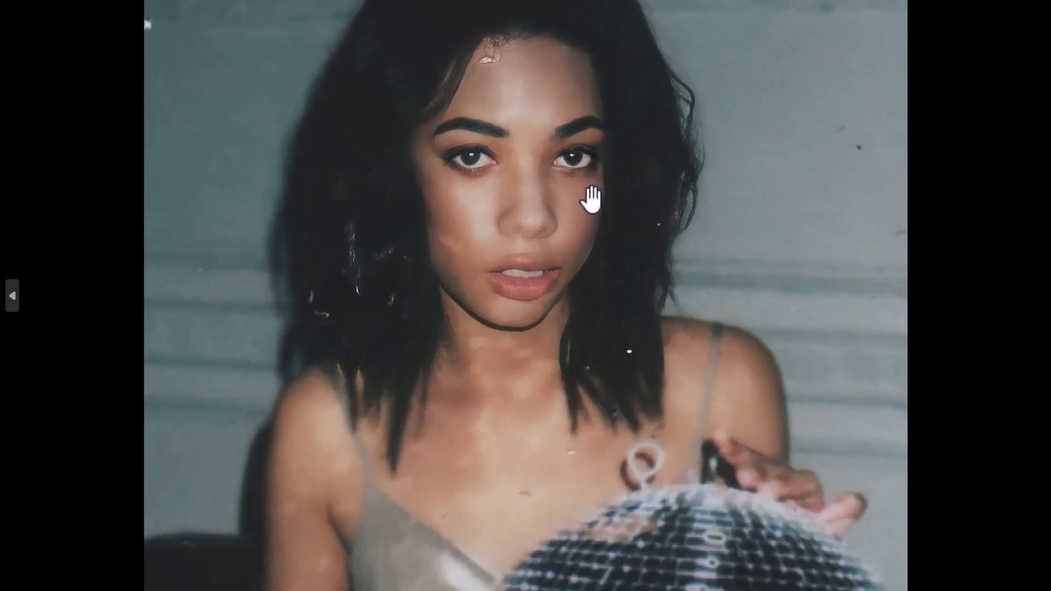
{"action": "scroll", "coordinate": [591, 235], "scroll_direction": "down", "scroll_amount": 1}
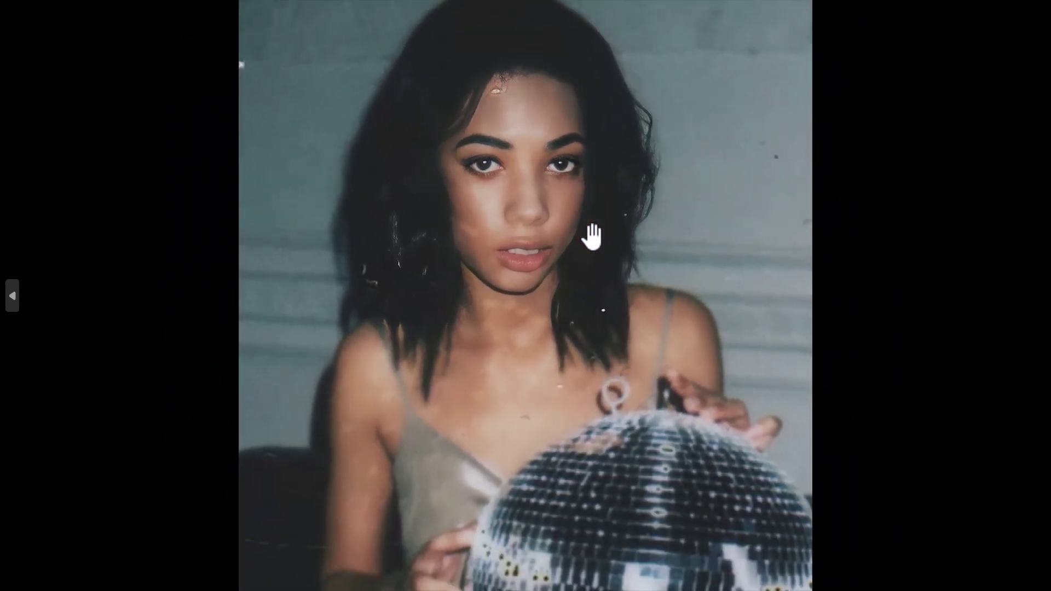